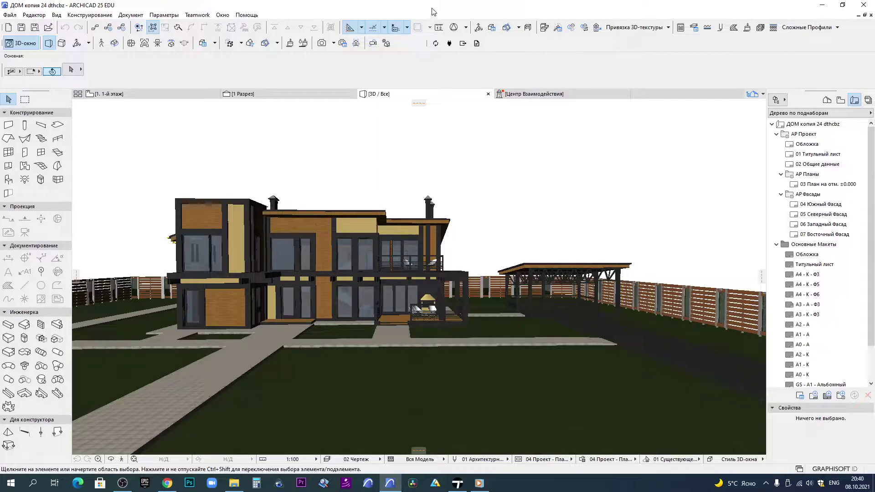
# Examine the file formats offered for saving a copy of the project to the desktop, closing the dialog without saving
pyautogui.click(9, 15)
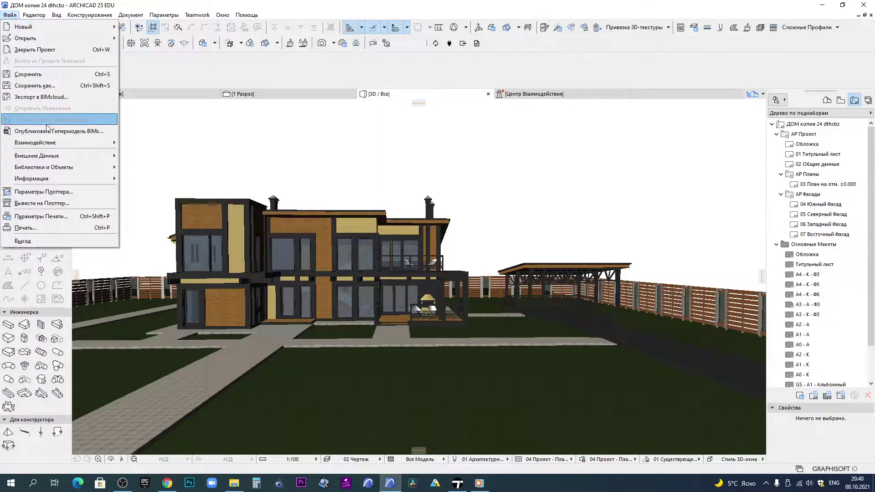
pyautogui.click(64, 88)
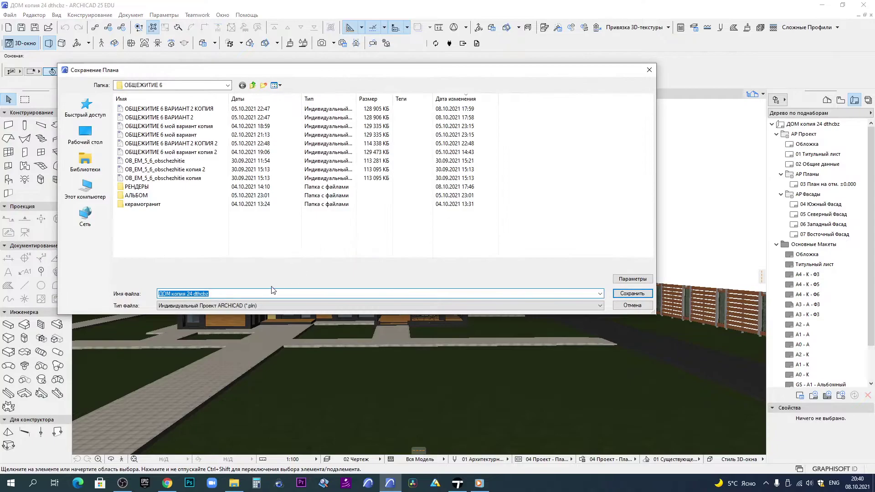
pyautogui.click(245, 305)
pyautogui.click(86, 108)
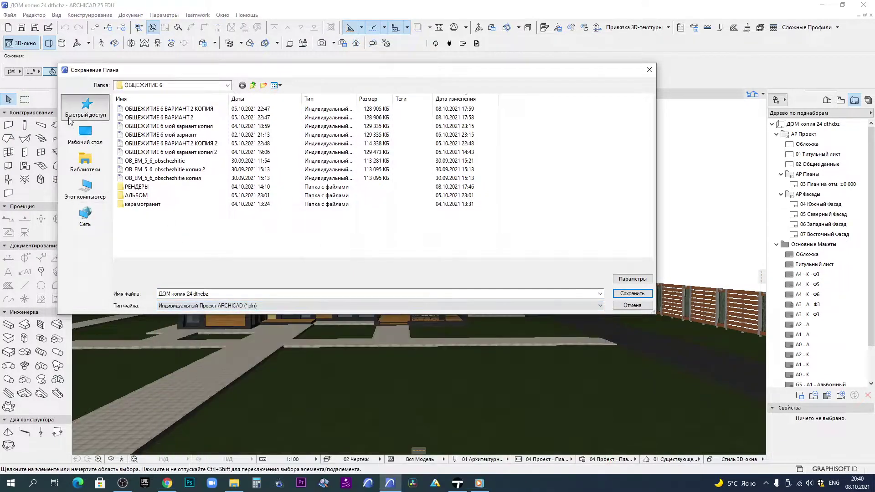
pyautogui.click(85, 135)
pyautogui.click(260, 305)
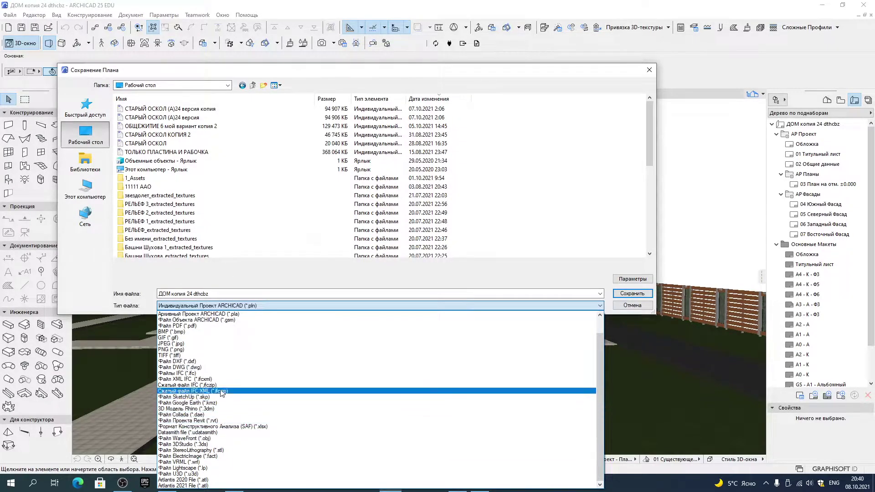
pyautogui.scroll(1, 220, 375)
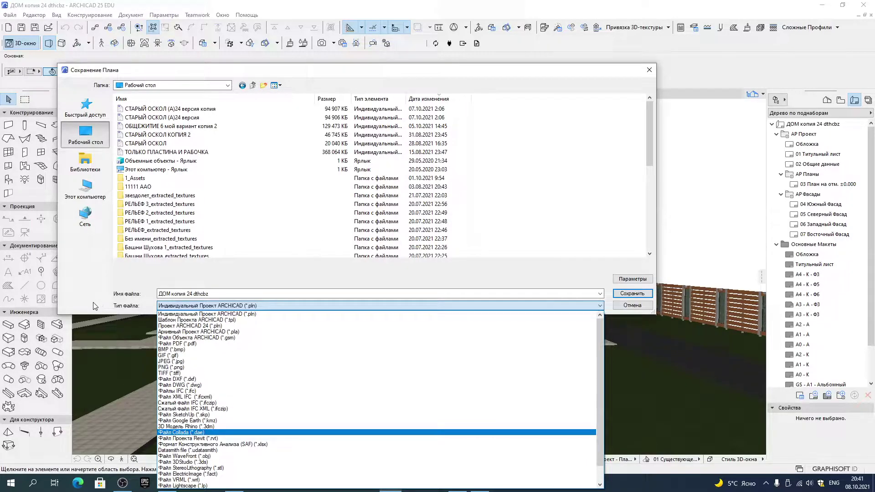
pyautogui.press('Escape')
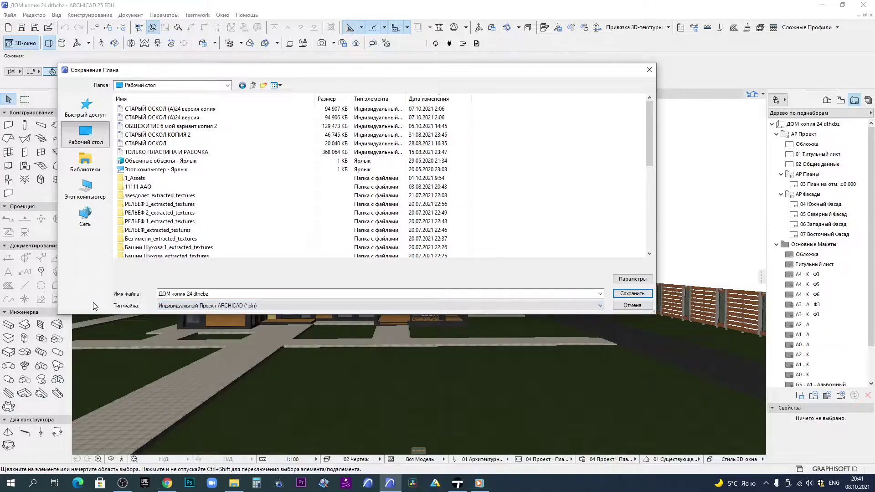
pyautogui.press('Escape')
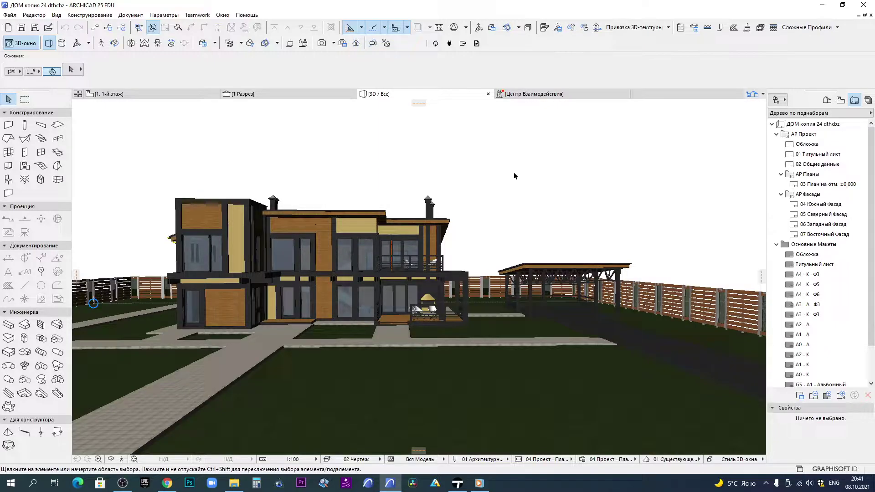
# Switch to Chrome, search Yandex for "твинмоушен" and open the Twinmotion page on the Unreal Engine site
pyautogui.click(168, 483)
pyautogui.click(123, 8)
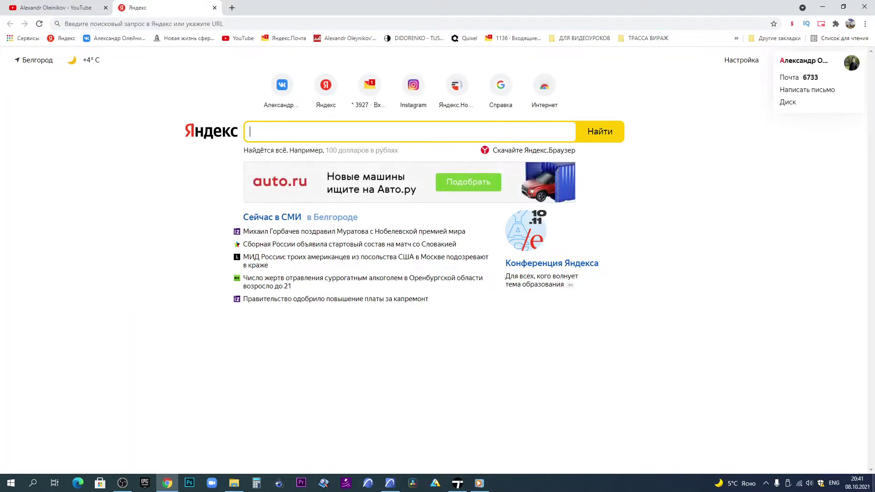
pyautogui.write('ndbyv')
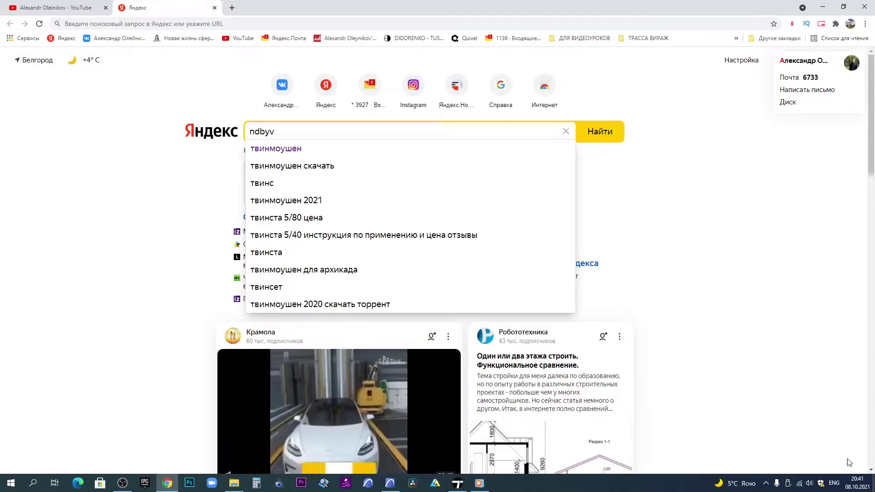
pyautogui.click(339, 152)
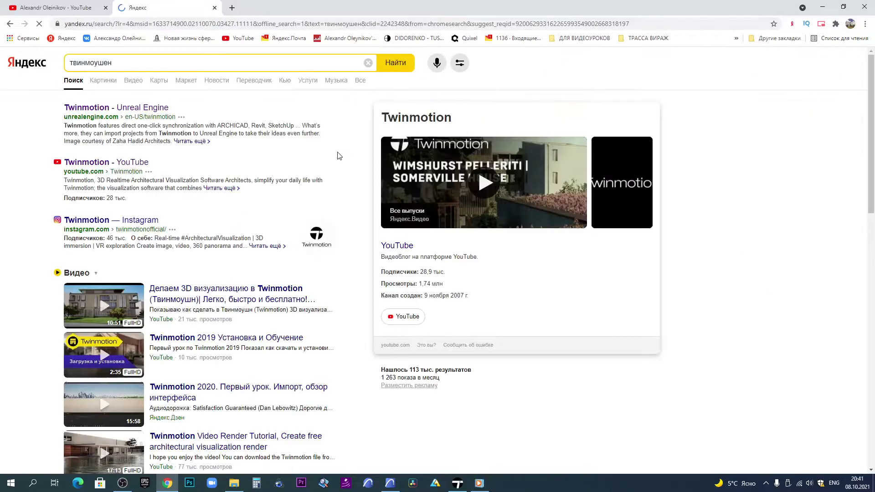
pyautogui.click(144, 108)
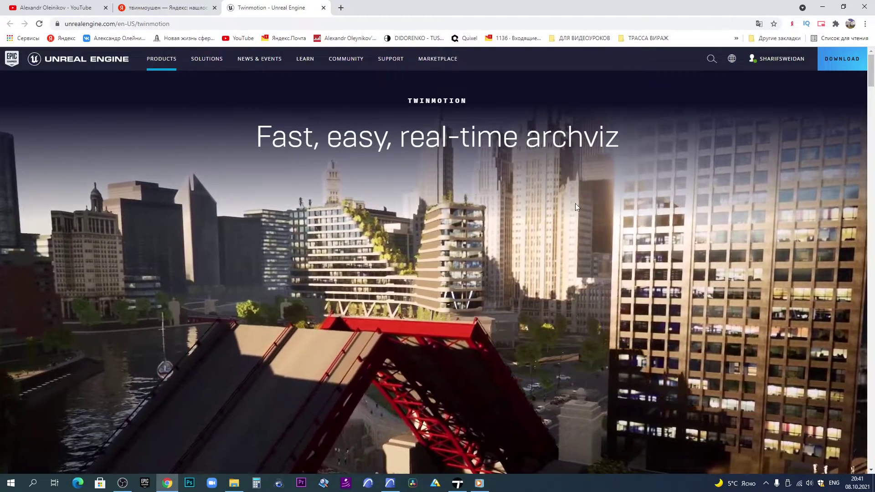
# Look over the introduction and overview of the Twinmotion product page
pyautogui.scroll(-8, 549, 212)
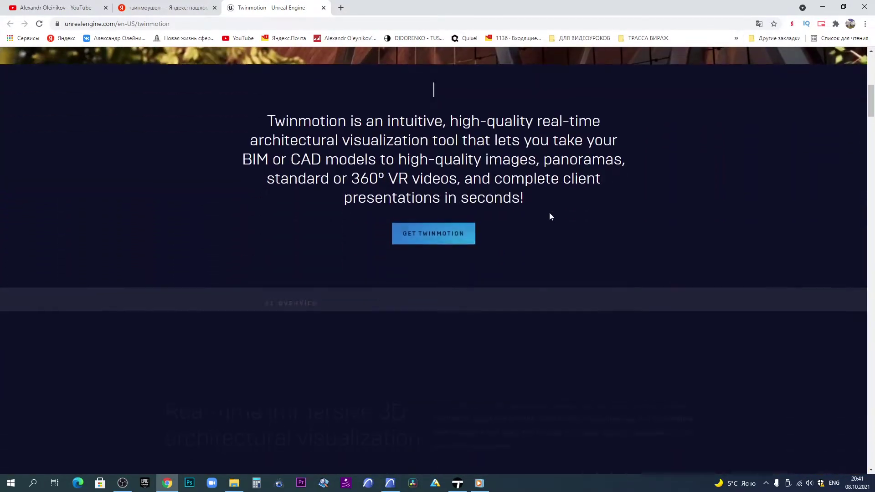
pyautogui.scroll(-8, 551, 216)
pyautogui.scroll(3, 550, 216)
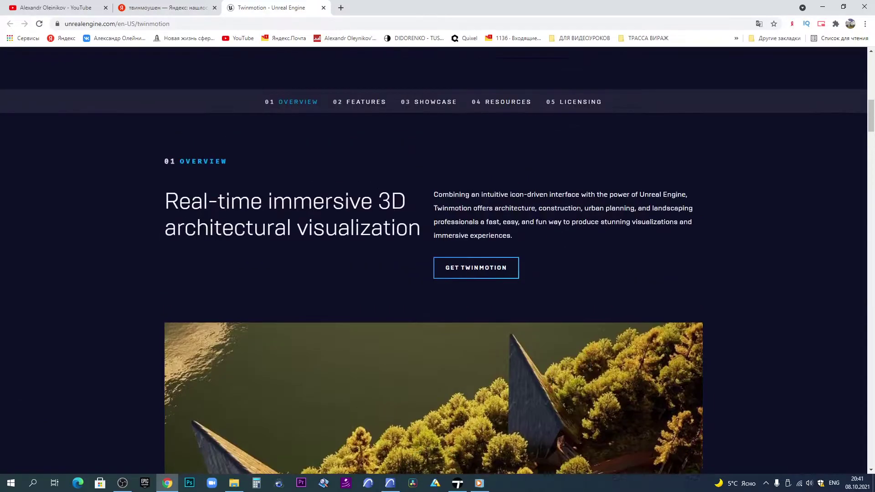
pyautogui.scroll(8, 578, 208)
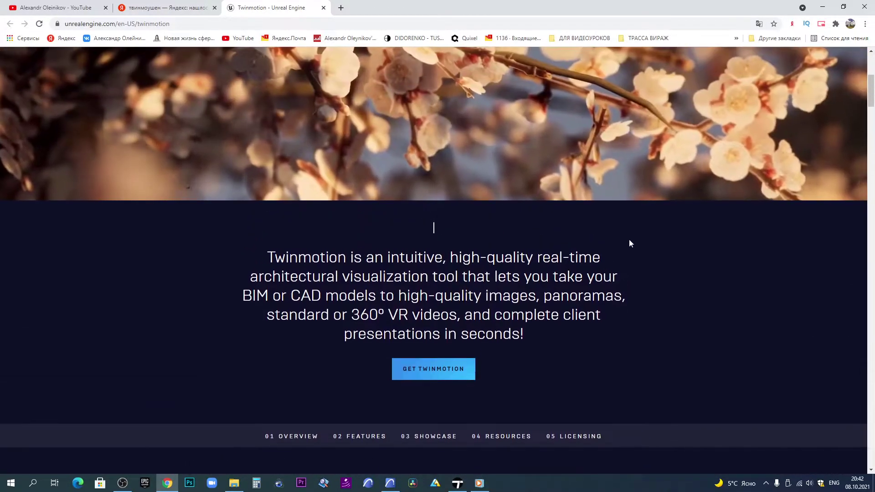
pyautogui.scroll(-1, 623, 259)
pyautogui.scroll(3, 618, 249)
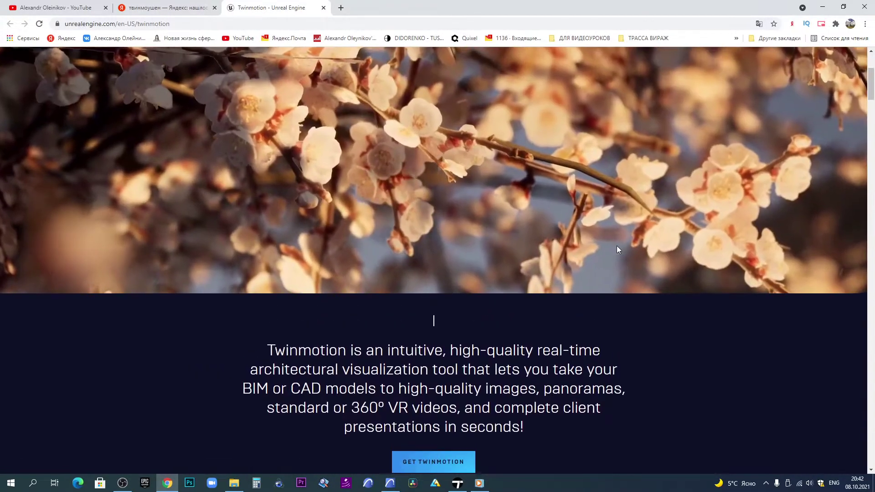
pyautogui.scroll(2, 617, 245)
pyautogui.scroll(-2, 616, 242)
pyautogui.scroll(4, 614, 238)
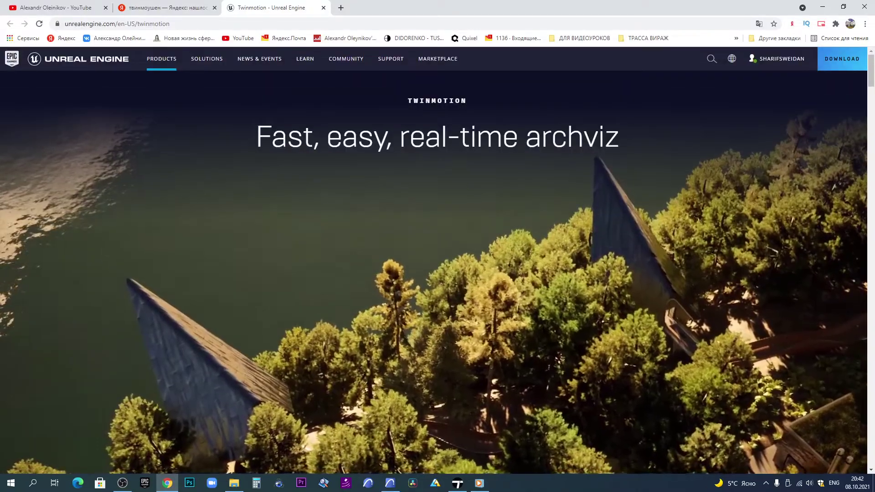
# Find the plugins section below the key features and open the page listing all Twinmotion exporter plugins
pyautogui.scroll(-10, 456, 218)
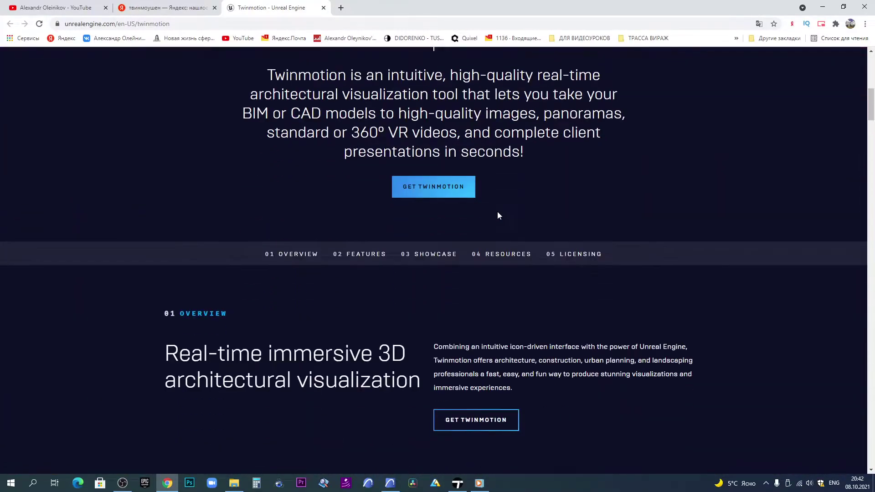
pyautogui.scroll(-10, 498, 215)
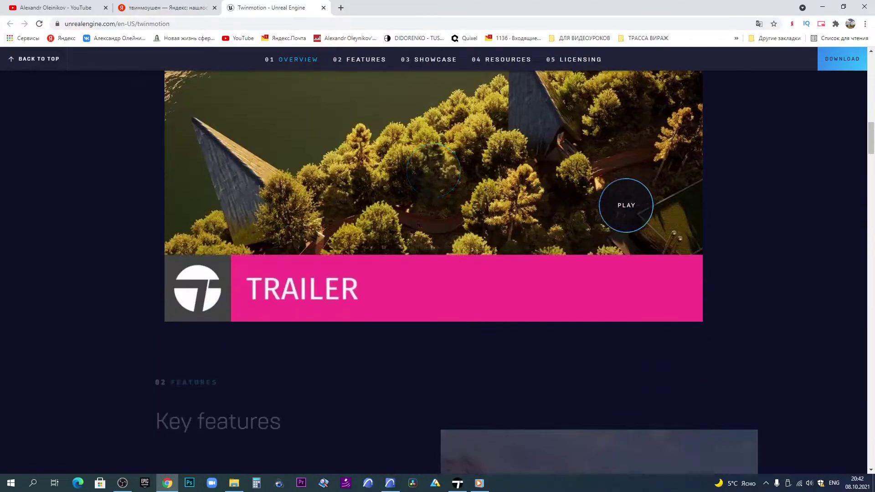
pyautogui.scroll(-12, 542, 188)
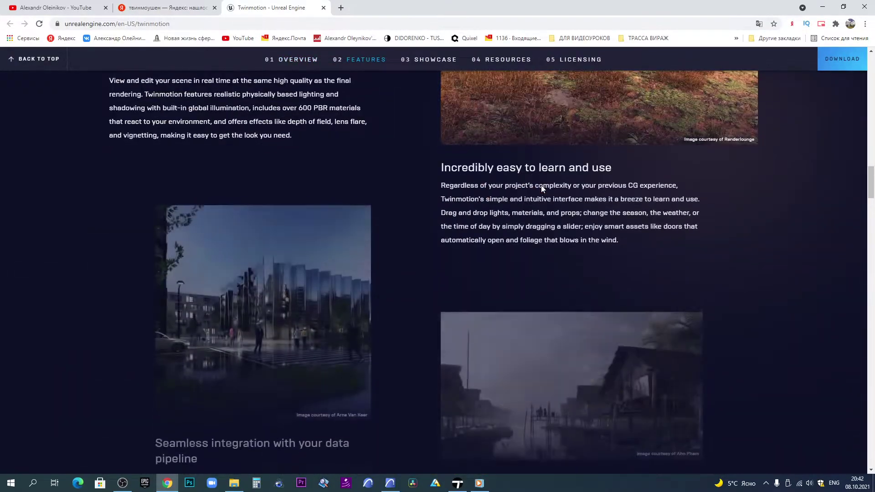
pyautogui.scroll(-7, 543, 188)
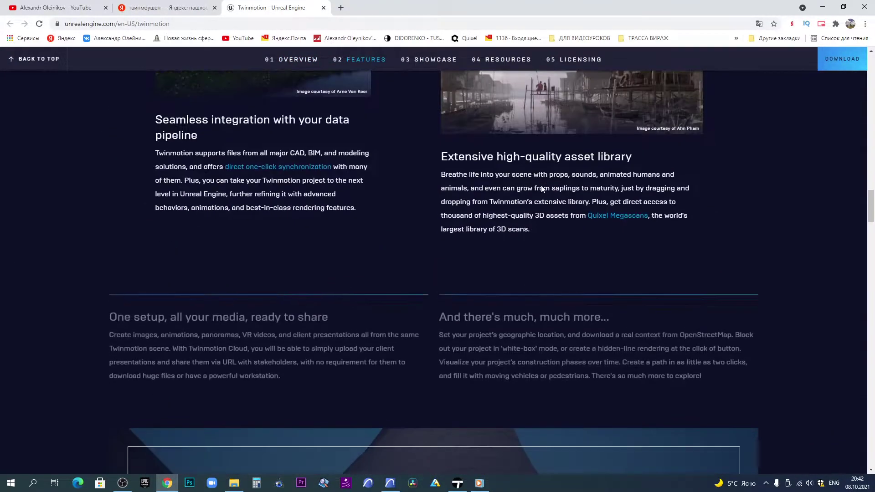
pyautogui.scroll(-7, 542, 189)
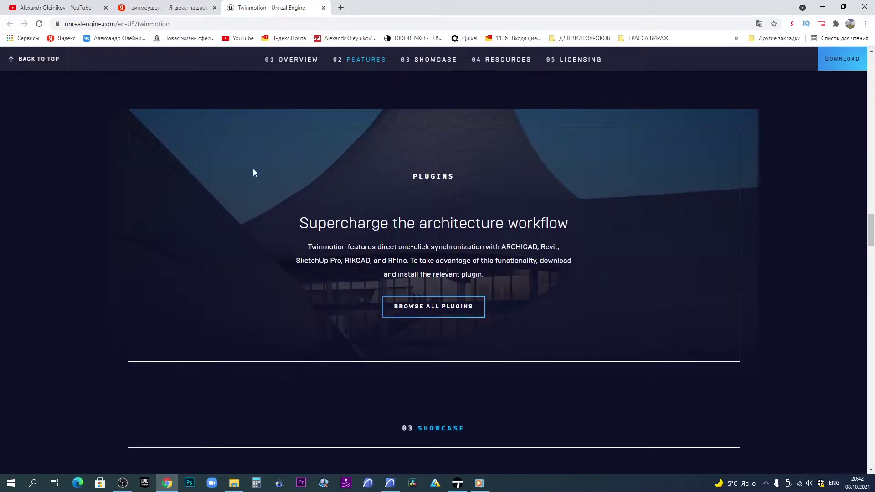
pyautogui.click(437, 315)
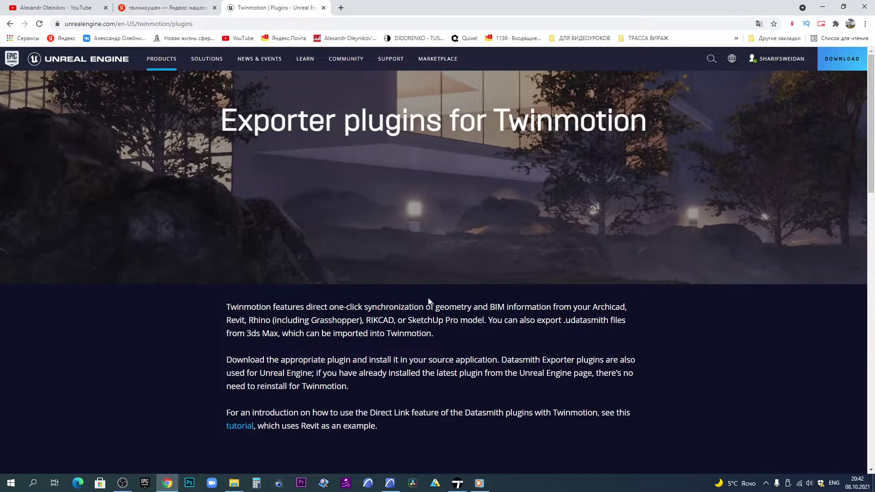
# Examine the Datasmith Exporter plugins offered for each modelling program, including the ARCHICAD versions supported
pyautogui.scroll(-6, 437, 274)
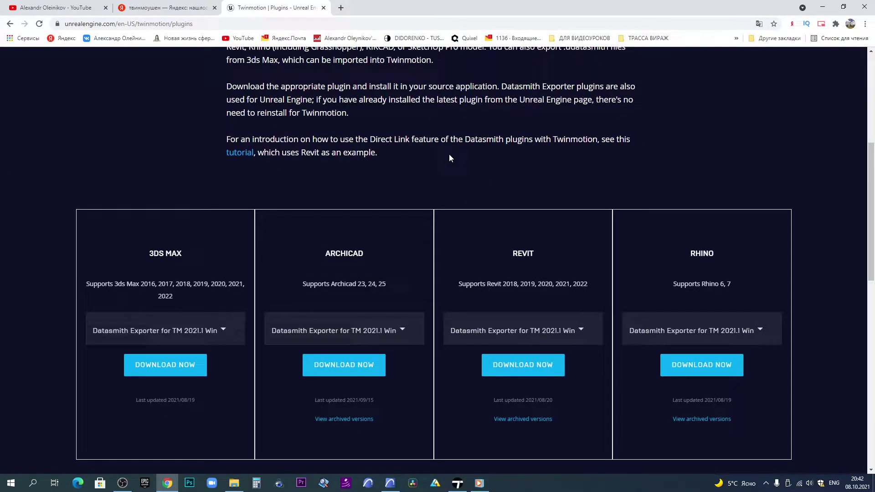
pyautogui.scroll(-2, 196, 174)
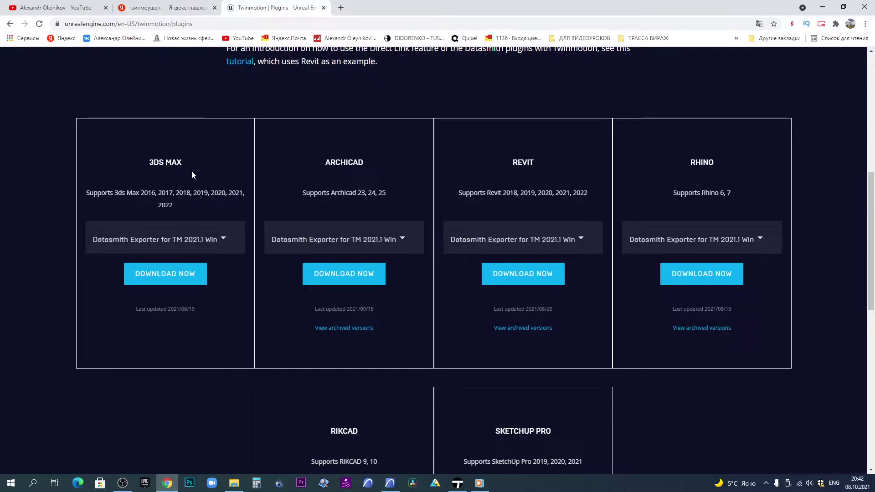
pyautogui.scroll(-2, 192, 172)
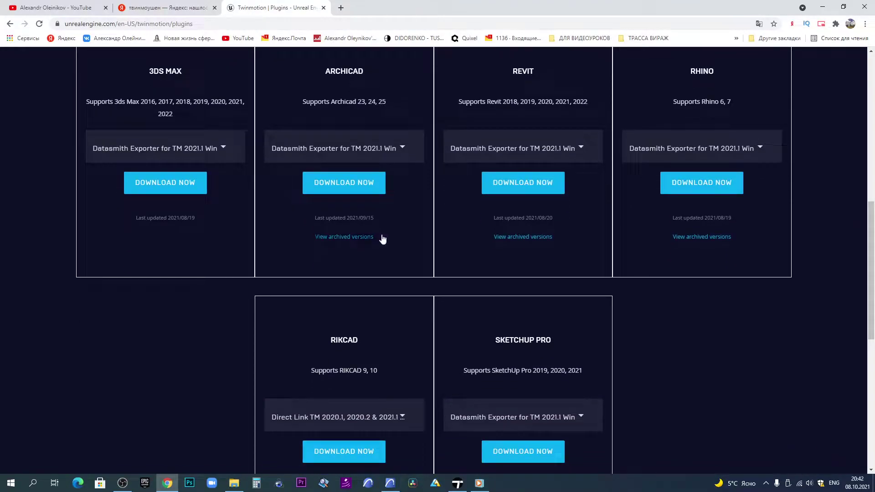
pyautogui.scroll(3, 399, 268)
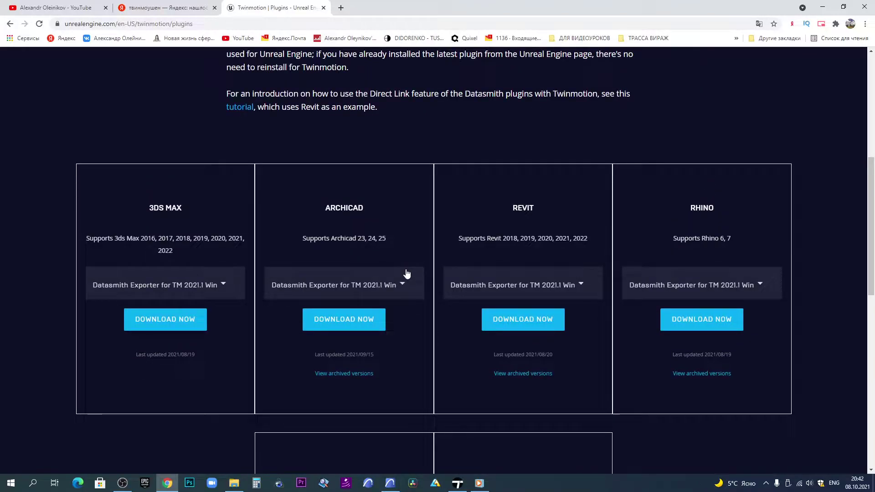
pyautogui.scroll(-1, 407, 272)
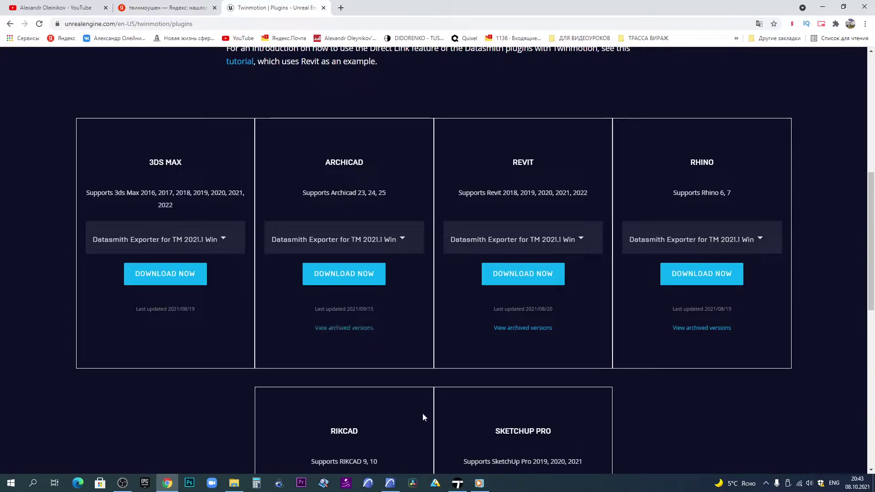
# Switch to ARCHICAD, hide the Datasmith palette and show it again
pyautogui.click(389, 483)
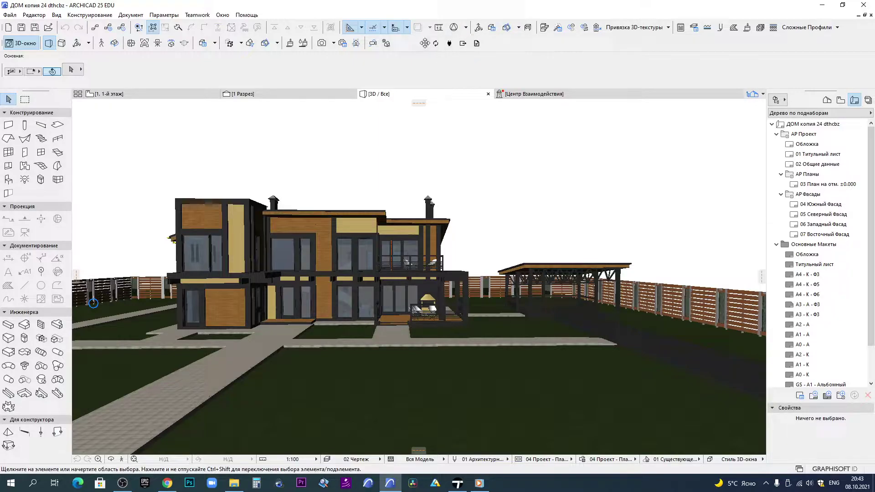
pyautogui.click(224, 15)
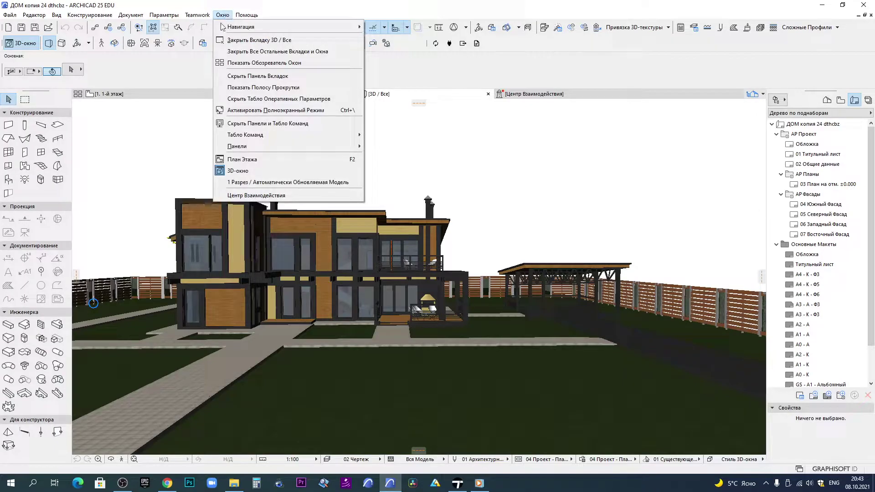
pyautogui.moveTo(255, 145)
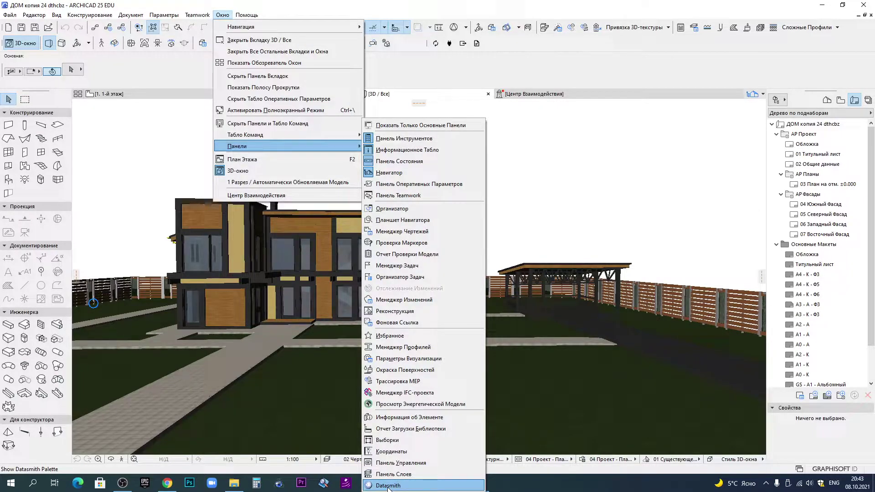
pyautogui.click(388, 486)
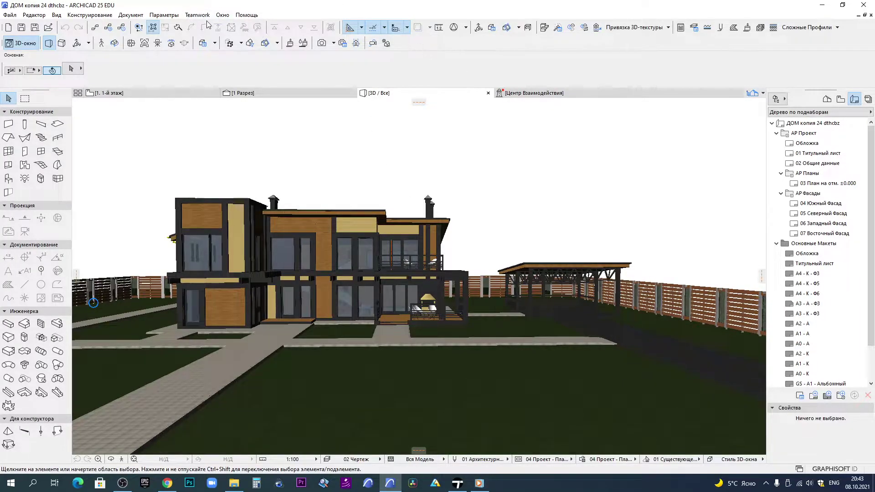
pyautogui.click(221, 17)
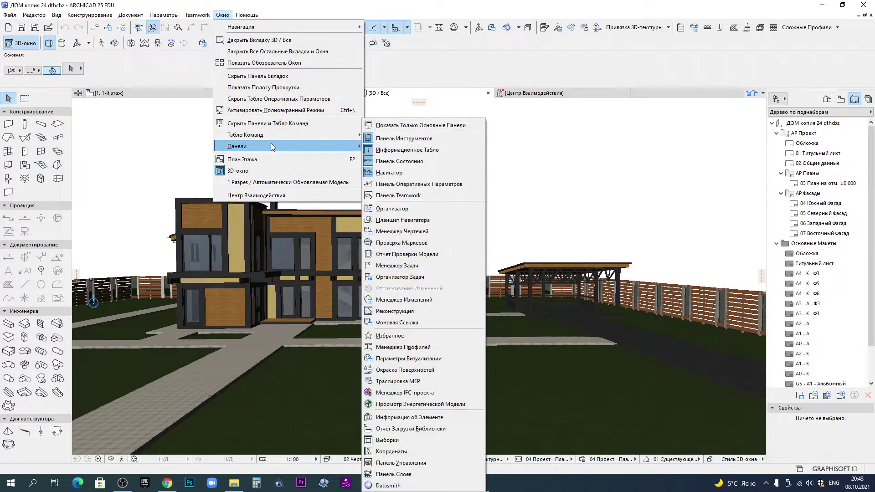
pyautogui.click(420, 462)
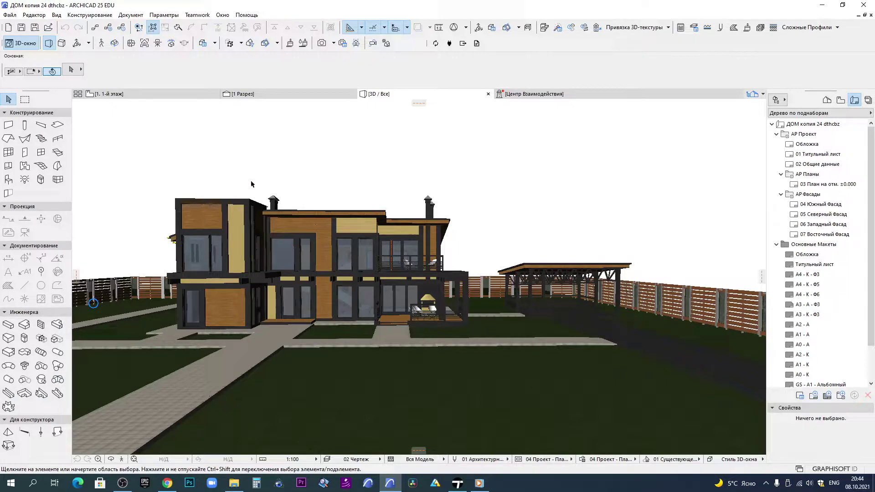
# Switch to Twinmotion to view the new empty project and return to the house model in ARCHICAD
pyautogui.click(457, 483)
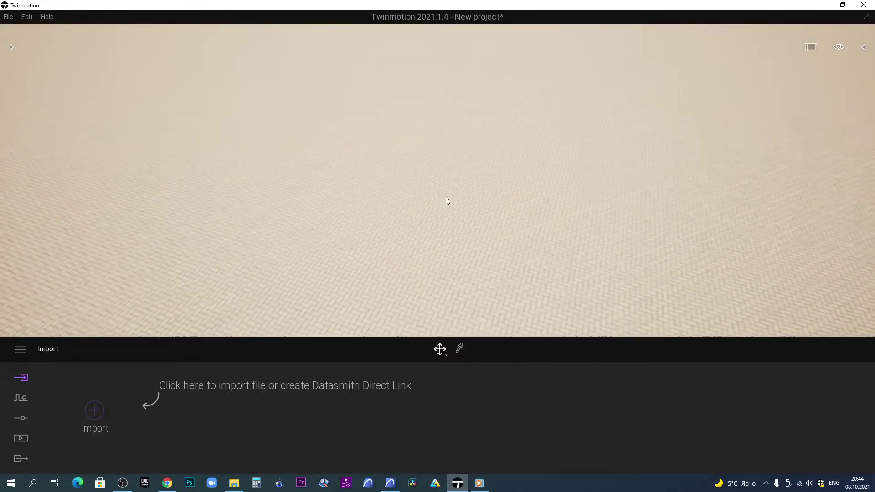
pyautogui.click(391, 483)
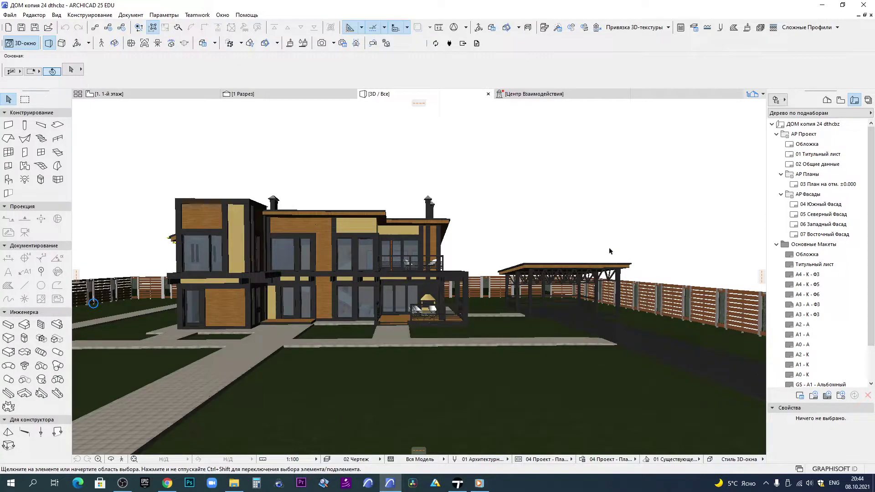
# On the first-floor plan, enclose the house and its plot with a marquee and show only that area in 3D
pyautogui.scroll(-5, 611, 249)
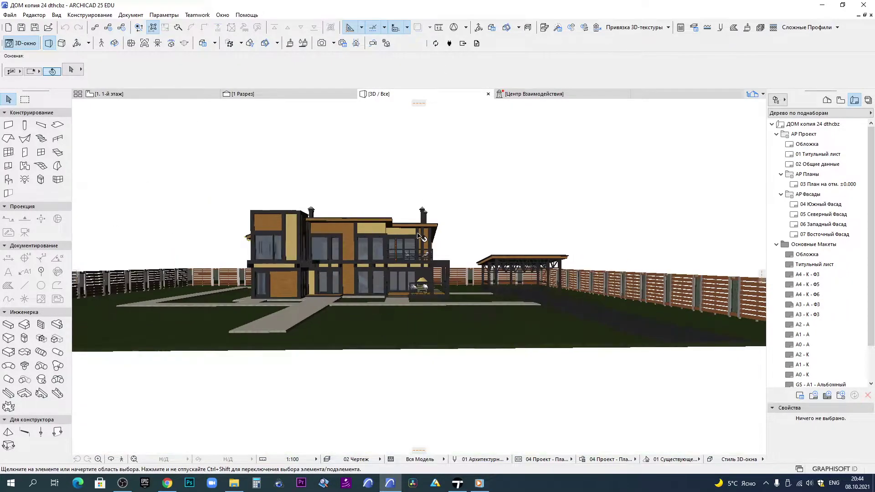
pyautogui.press('F2')
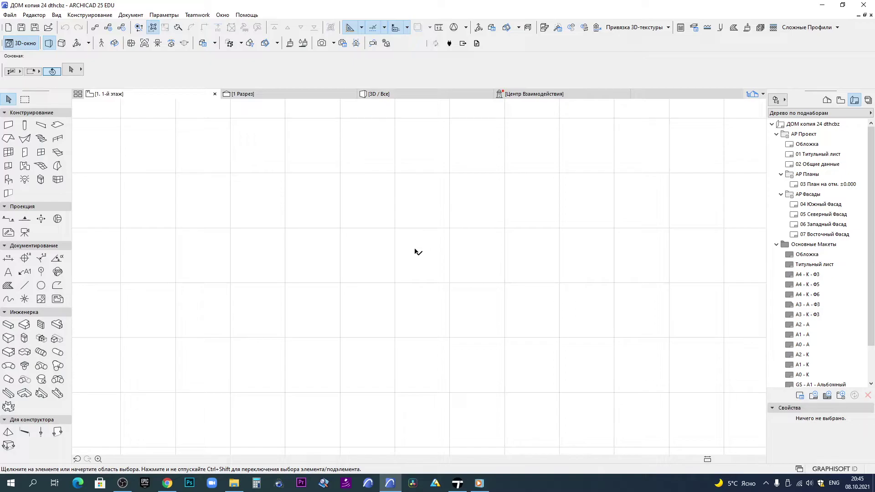
pyautogui.scroll(-5, 417, 248)
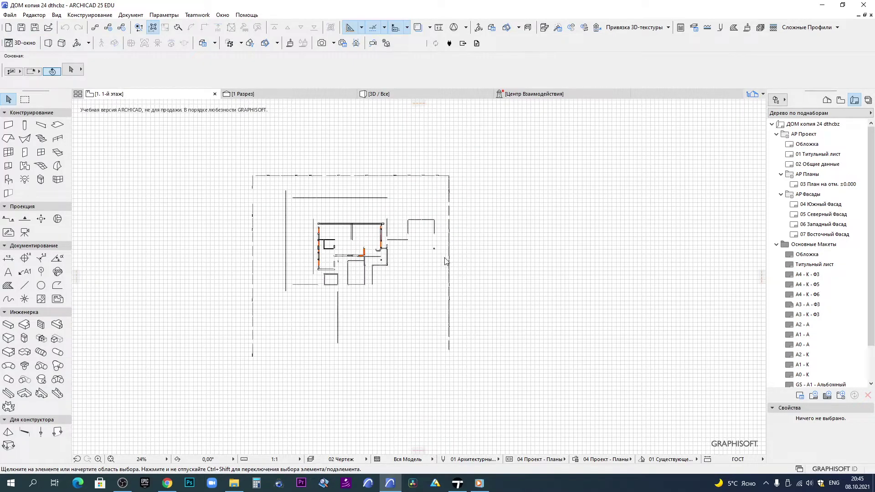
pyautogui.click(25, 100)
pyautogui.scroll(-8, 417, 242)
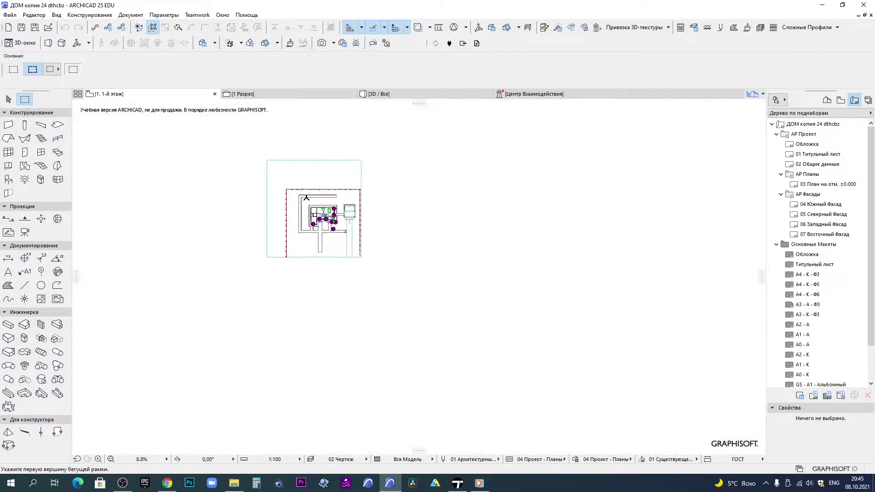
pyautogui.scroll(5, 455, 268)
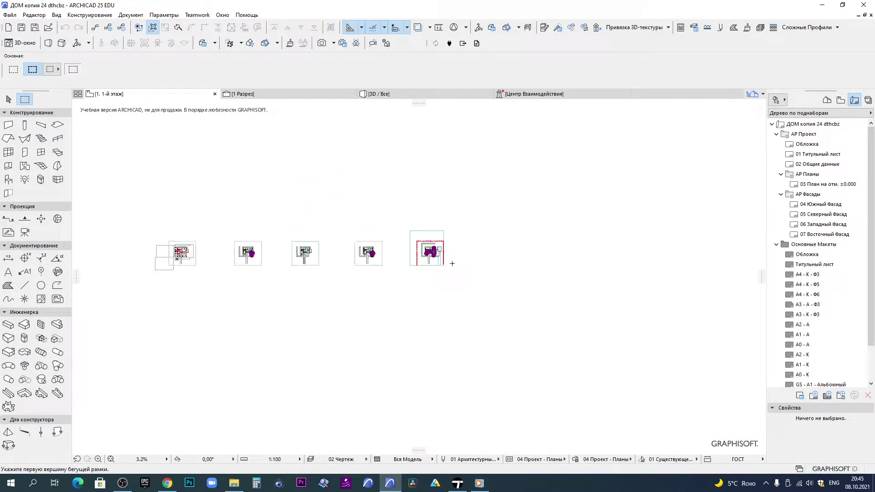
pyautogui.click(325, 166)
pyautogui.click(427, 269)
pyautogui.press('F5')
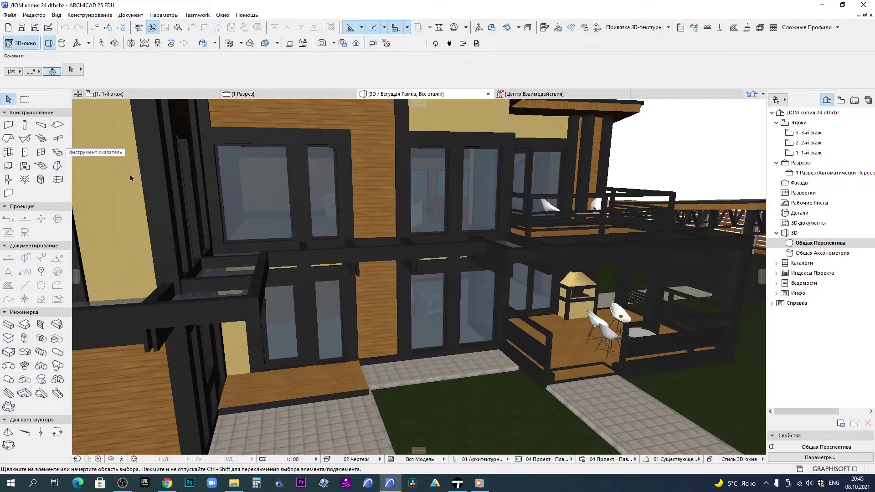
# Frame the house from the front in the 3D perspective and synchronize the model with Direct Link
pyautogui.scroll(-10, 307, 219)
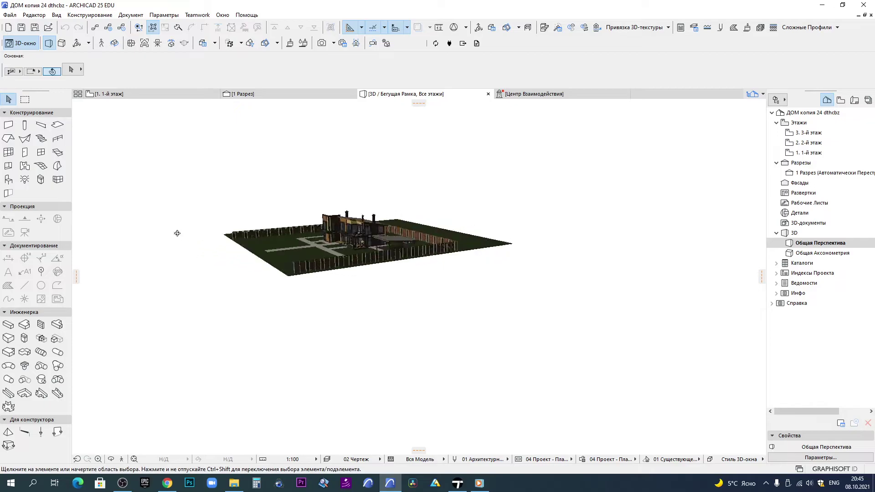
pyautogui.scroll(10, 357, 229)
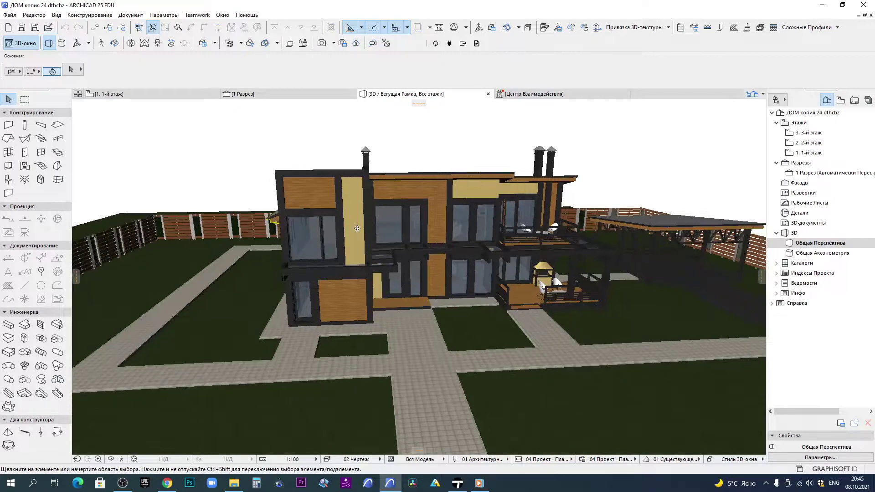
pyautogui.keyDown('shift'); pyautogui.moveTo(357, 228); pyautogui.dragTo(335, 241, button='middle'); pyautogui.keyUp('shift')
pyautogui.keyDown('shift'); pyautogui.moveTo(396, 301); pyautogui.dragTo(406, 244, button='middle'); pyautogui.keyUp('shift')
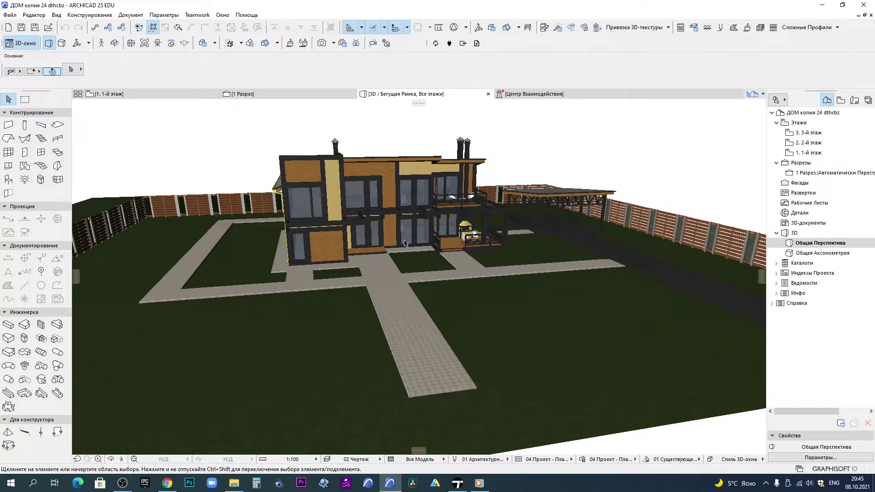
pyautogui.click(435, 44)
pyautogui.scroll(3, 460, 167)
pyautogui.keyDown('shift'); pyautogui.moveTo(432, 189); pyautogui.dragTo(452, 123, button='middle'); pyautogui.keyUp('shift')
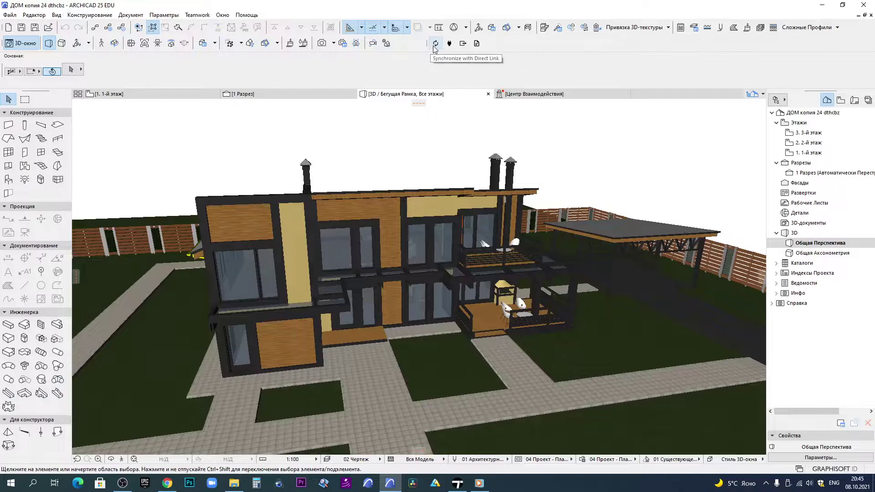
# Switch to Twinmotion to view the empty scene, return to ARCHICAD and synchronize the model with Direct Link again
pyautogui.click(457, 483)
pyautogui.moveTo(441, 251); pyautogui.dragTo(426, 296)
pyautogui.click(390, 483)
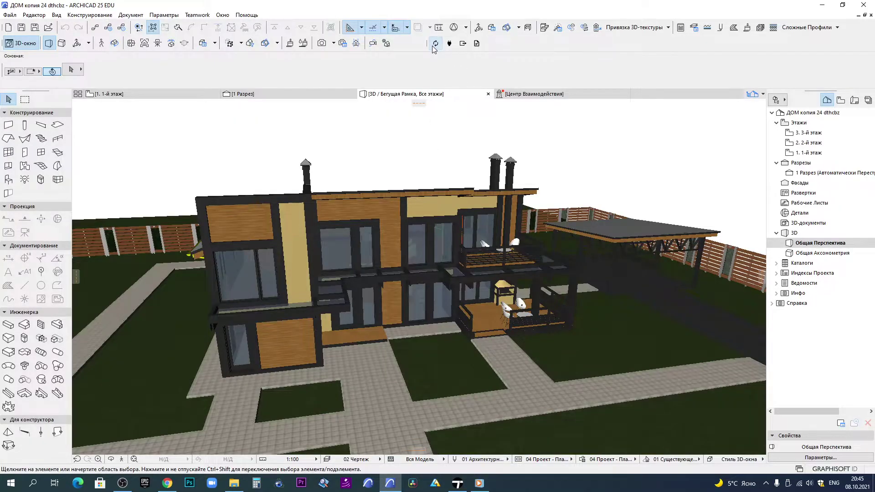
pyautogui.click(450, 43)
pyautogui.click(435, 44)
pyautogui.click(122, 483)
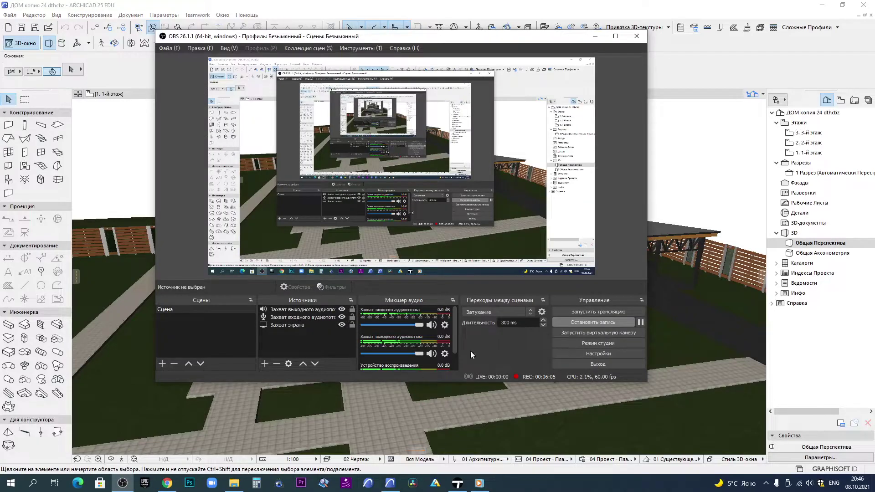
pyautogui.click(641, 322)
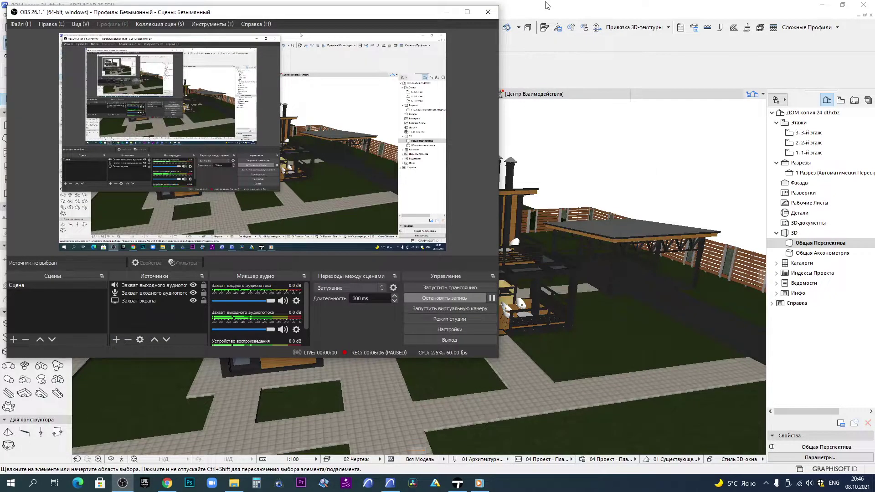
pyautogui.click(547, 6)
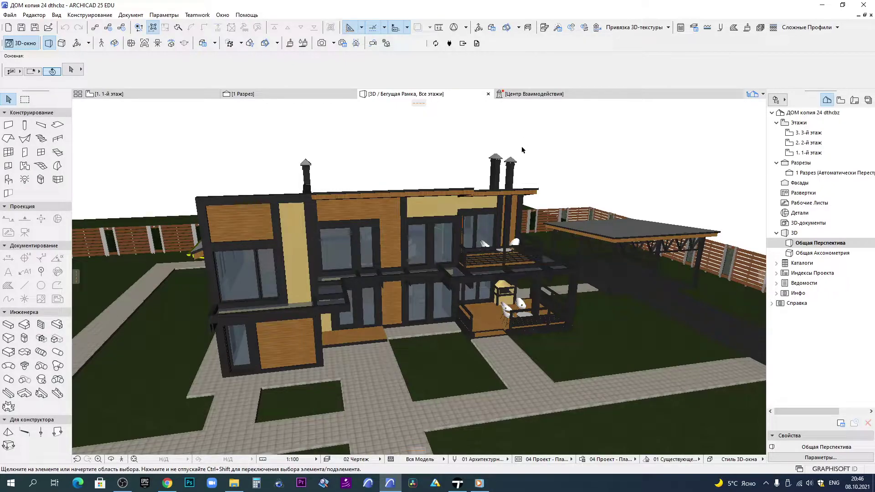
# Synchronize the house model with Direct Link and look around the empty project in Twinmotion
pyautogui.click(436, 43)
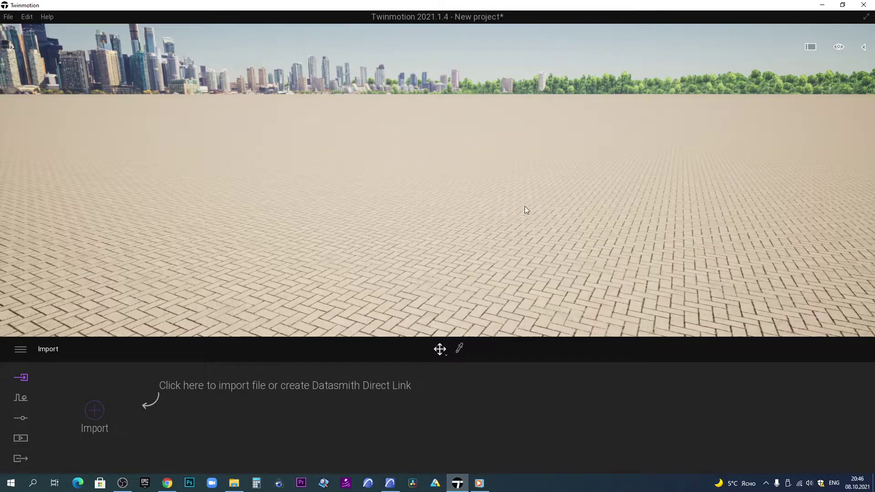
pyautogui.moveTo(524, 206); pyautogui.dragTo(440, 258)
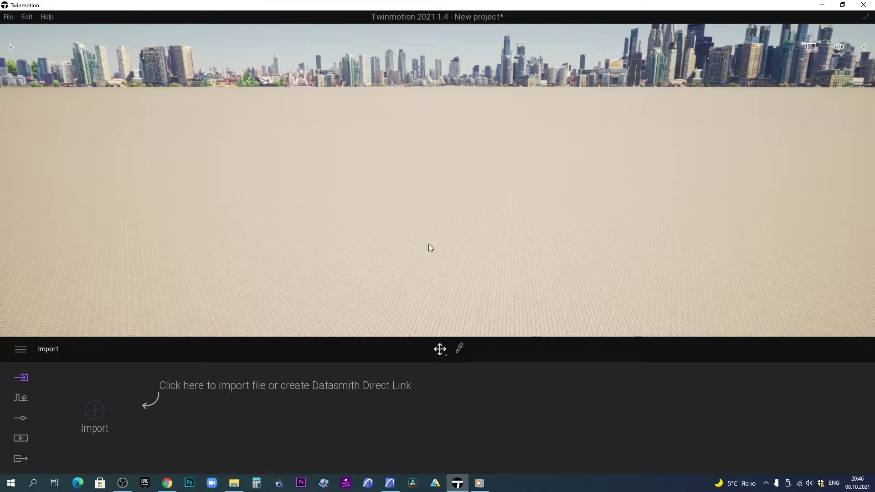
pyautogui.moveTo(429, 247); pyautogui.dragTo(515, 248)
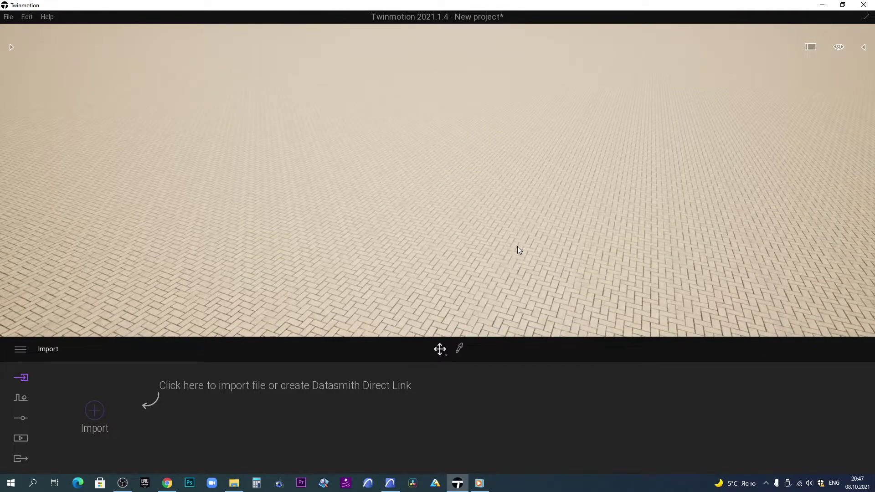
# Import the Direct Link source ARCHICAD - DOM_kopiy_24_dthcbz into the Twinmotion project with Collapse by material
pyautogui.click(94, 410)
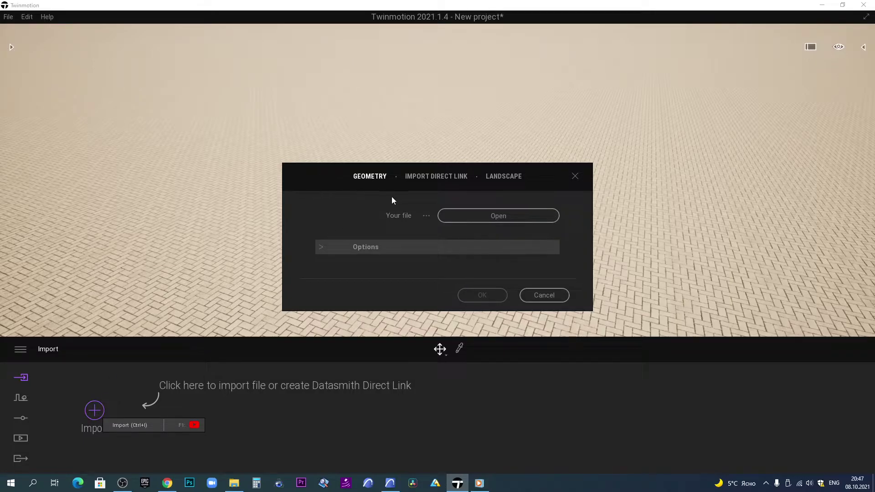
pyautogui.click(419, 178)
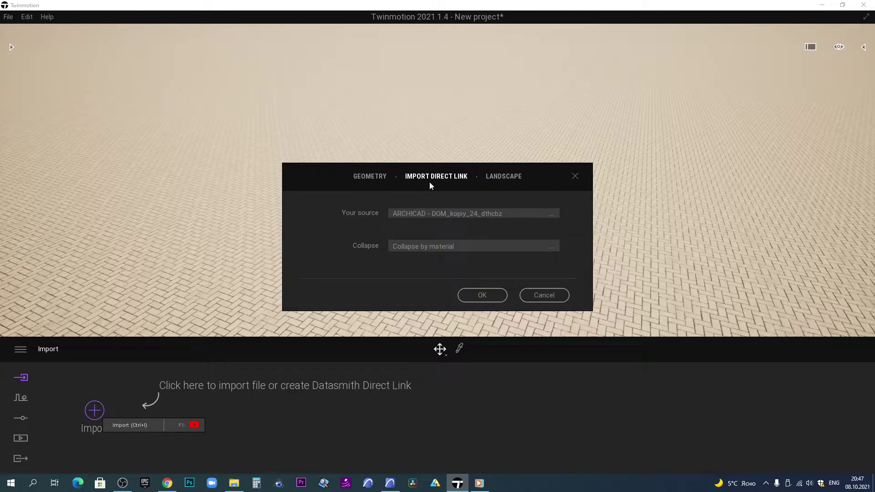
pyautogui.click(478, 291)
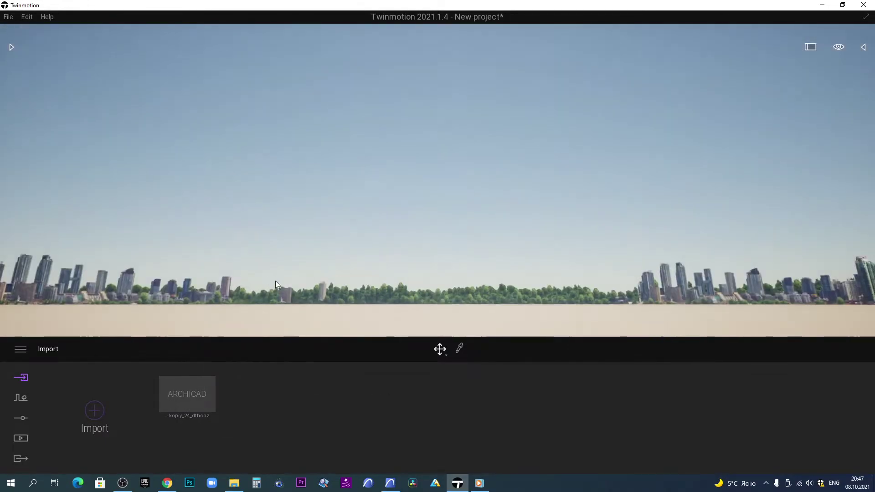
# Show the scene graph and locate the imported house by focusing the view on the object Plitka_-_Jelto-Koricnevay_25x25
pyautogui.moveTo(276, 281); pyautogui.dragTo(232, 289)
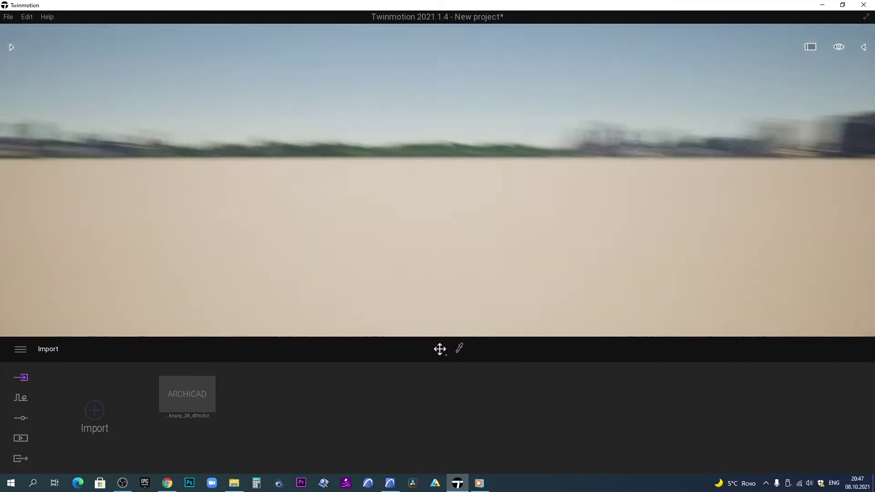
pyautogui.moveTo(345, 291); pyautogui.dragTo(346, 306)
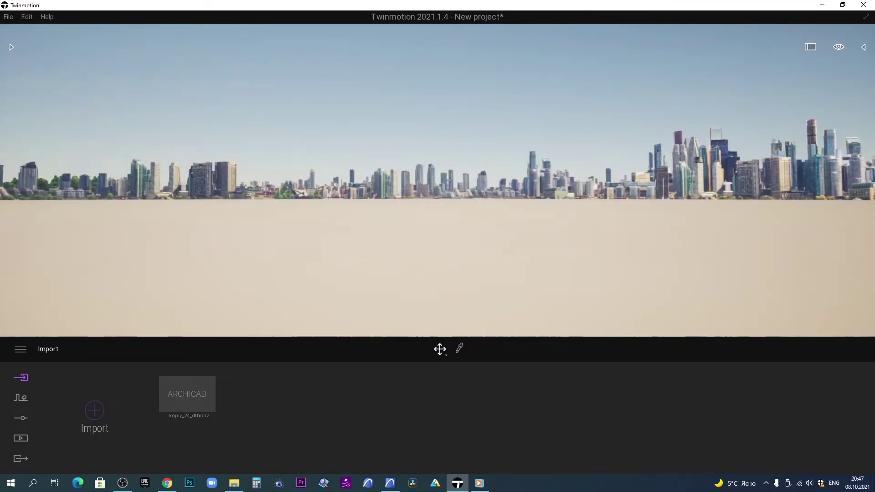
pyautogui.click(864, 47)
pyautogui.doubleClick(800, 157)
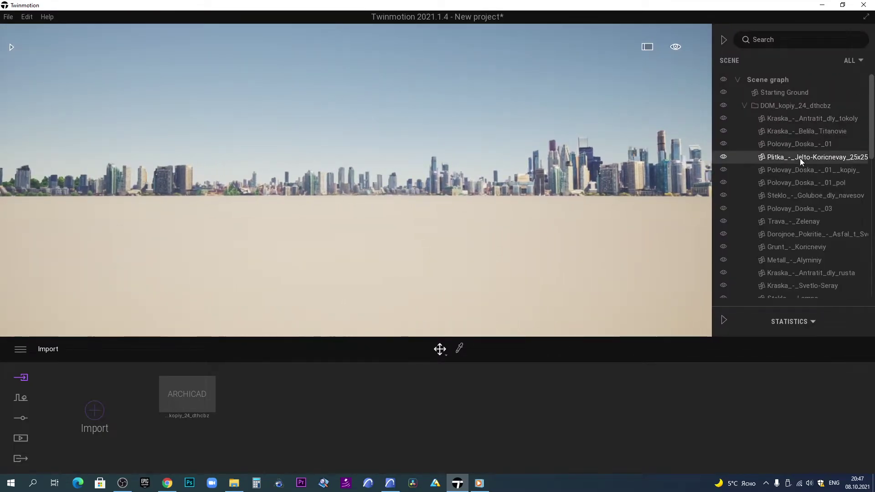
pyautogui.moveTo(438, 172); pyautogui.dragTo(371, 231)
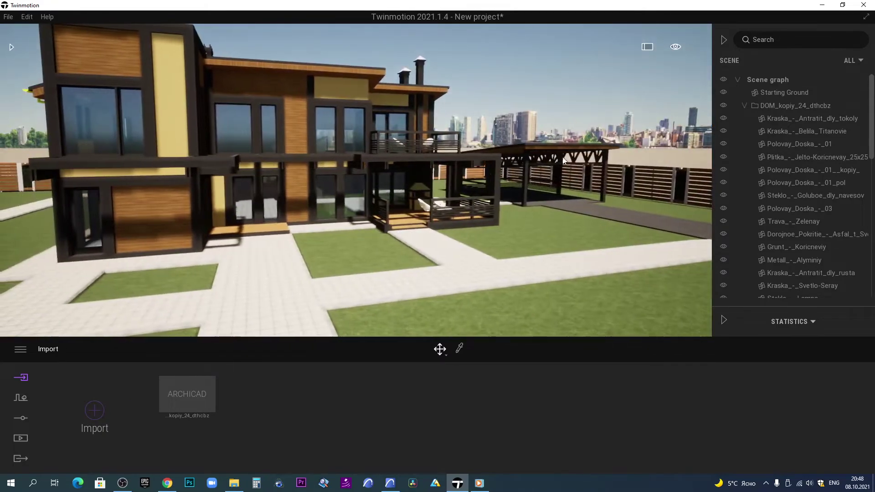
# Focus the view on the balcony floor object Polovay_Doska_-_01_pol and examine how the house's surfaces are grouped by material
pyautogui.click(801, 184)
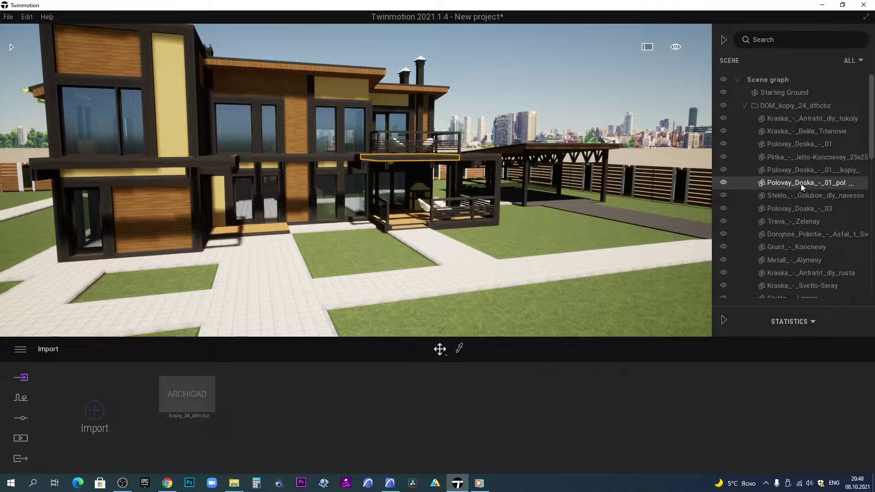
pyautogui.doubleClick(800, 184)
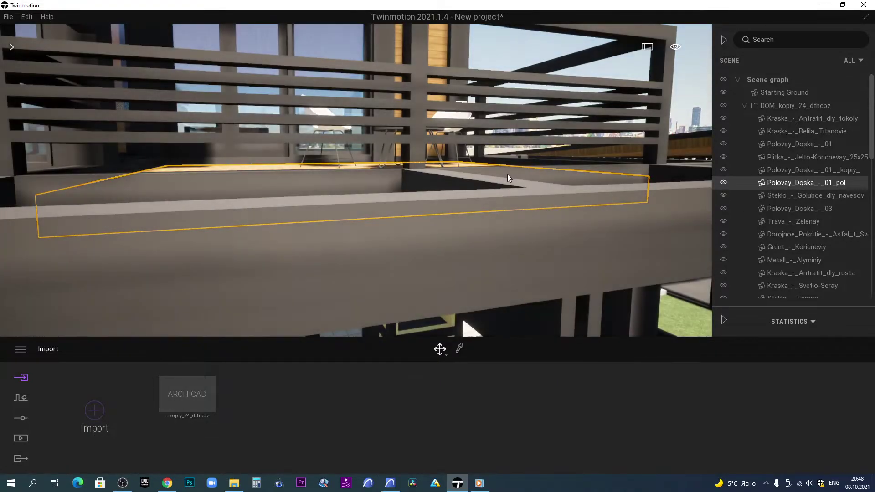
pyautogui.scroll(-5, 507, 174)
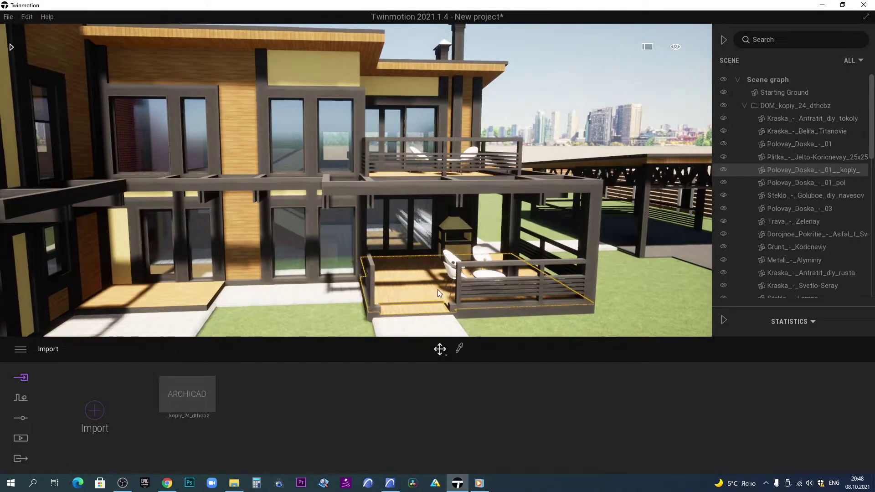
pyautogui.scroll(-5, 458, 280)
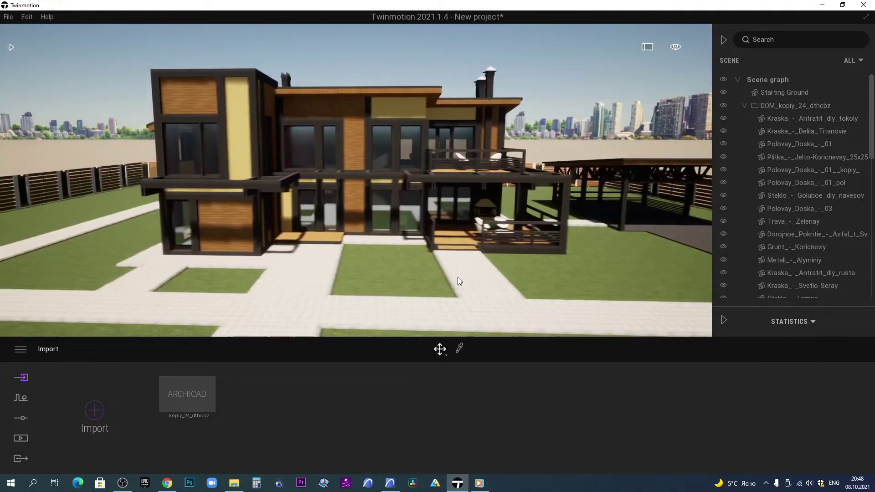
# Switch to ARCHICAD and place a copy of the white designer chair in the free space on the upper balcony, away from the table
pyautogui.click(390, 483)
pyautogui.scroll(5, 520, 273)
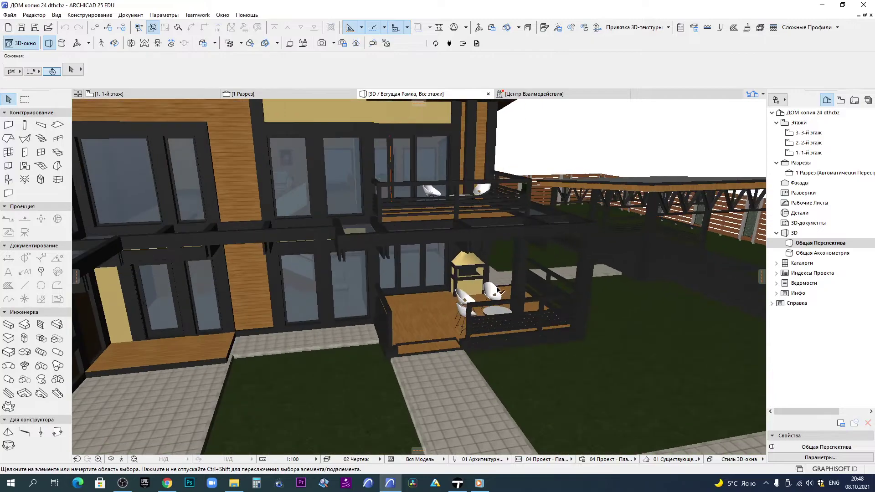
pyautogui.scroll(4, 413, 191)
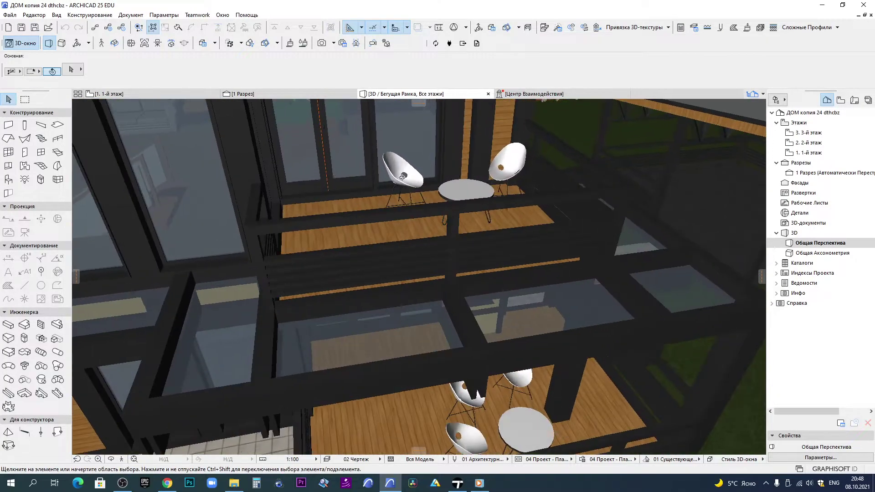
pyautogui.click(405, 151)
pyautogui.moveTo(414, 176); pyautogui.dragTo(334, 222)
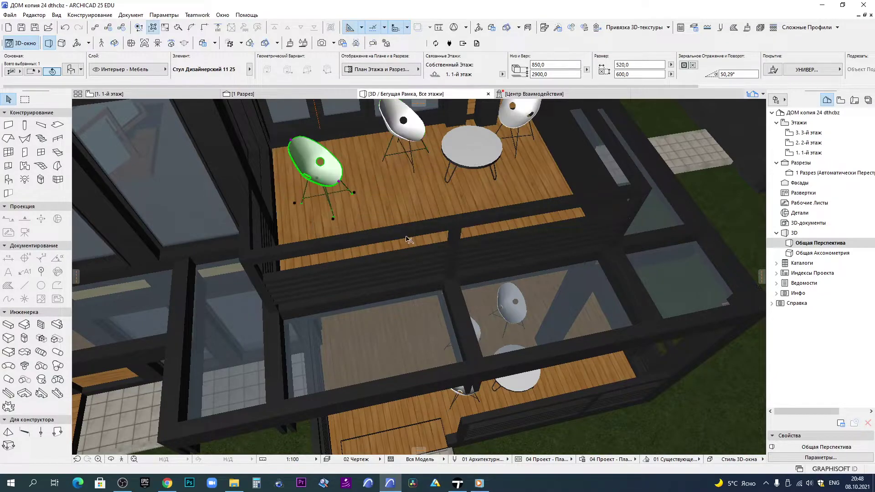
pyautogui.press('Escape')
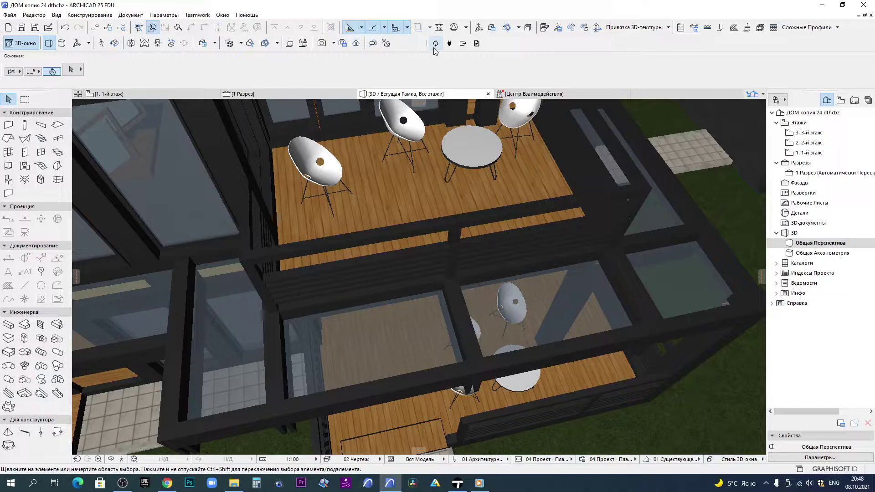
# Synchronize the chair change with Direct Link, inspect the upper balcony in Twinmotion and return to ARCHICAD
pyautogui.click(457, 483)
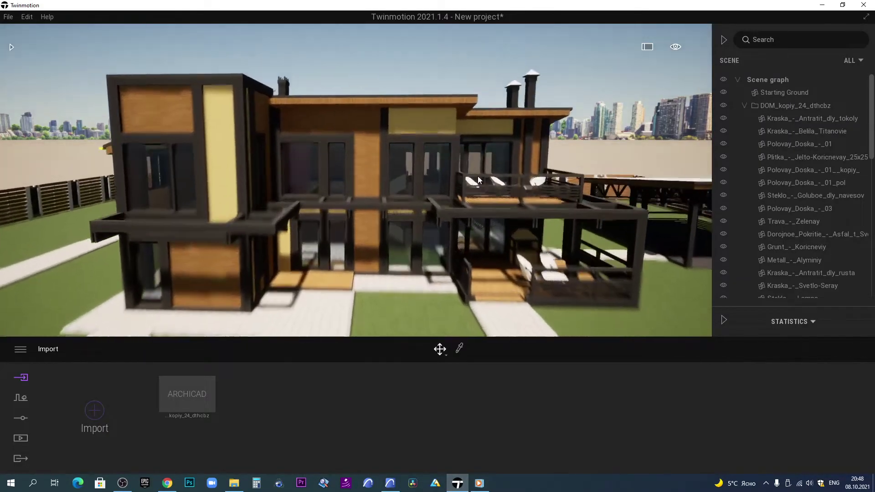
pyautogui.scroll(10, 464, 177)
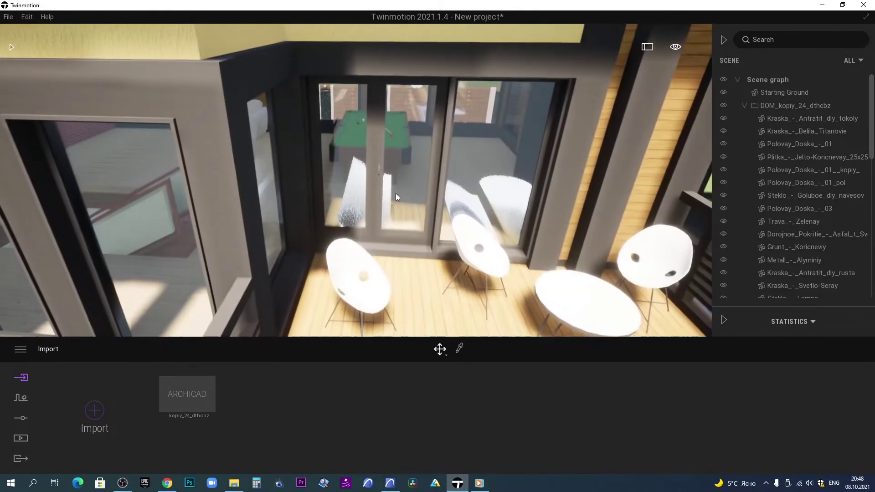
pyautogui.scroll(-5, 354, 168)
pyautogui.click(393, 483)
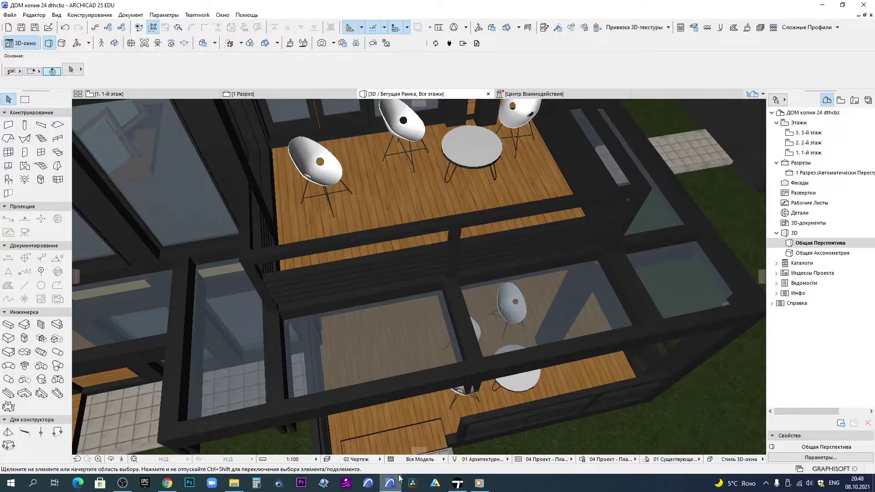
# Delete the copied chair from the upper balcony, synchronize the change with Direct Link, and inspect the house in Twinmotion
pyautogui.click(319, 164)
pyautogui.press('Delete')
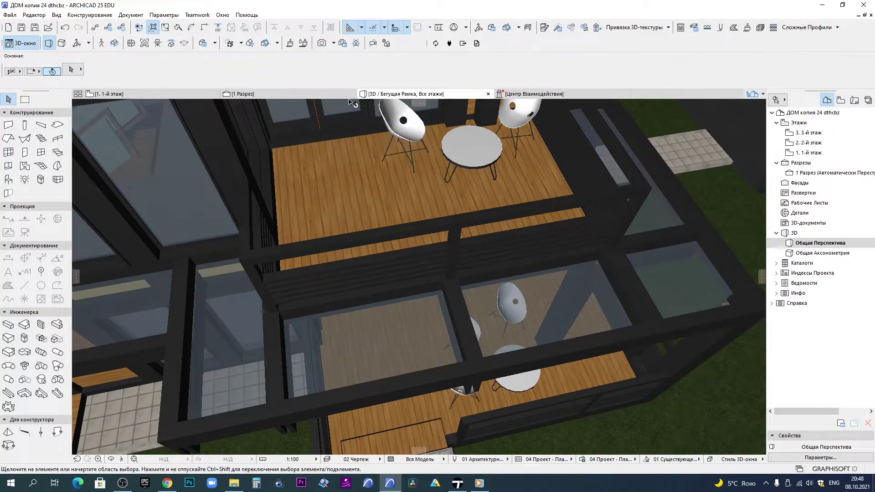
pyautogui.click(435, 43)
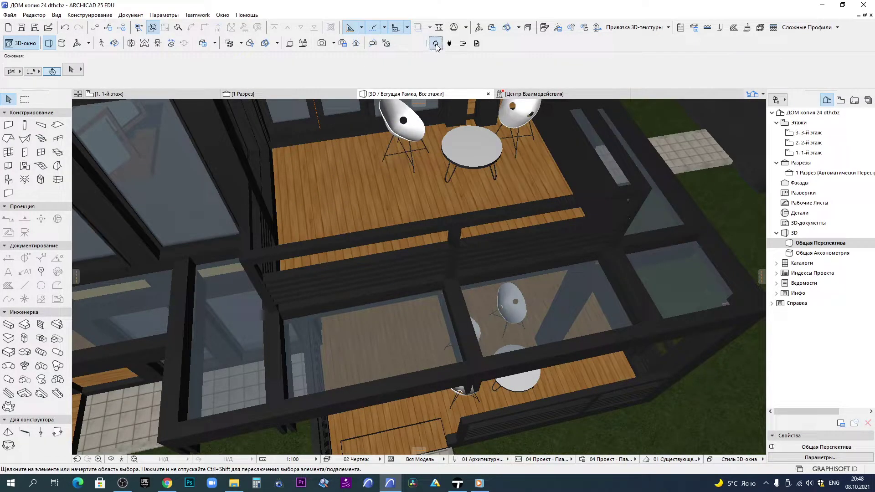
pyautogui.click(458, 484)
pyautogui.moveTo(527, 219); pyautogui.dragTo(358, 259)
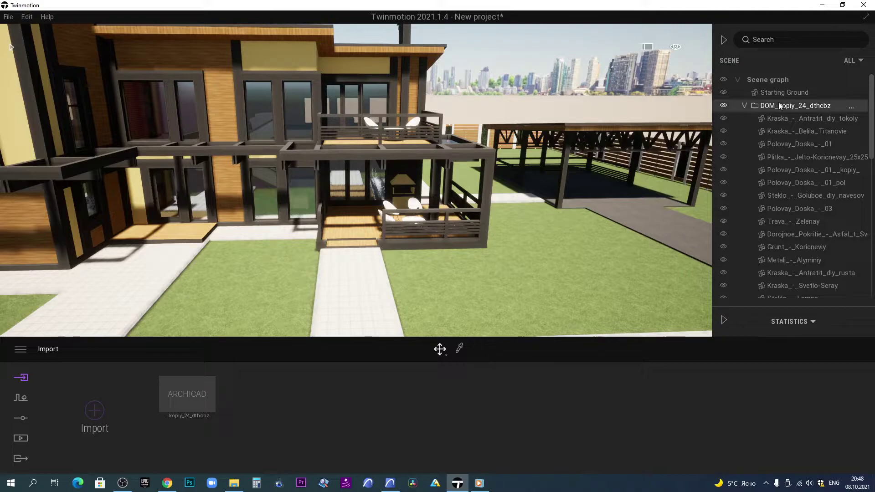
# Delete the DOM_kopiy_24_dthcbz folder from the scene and remove its ARCHICAD Direct Link import
pyautogui.press('Delete')
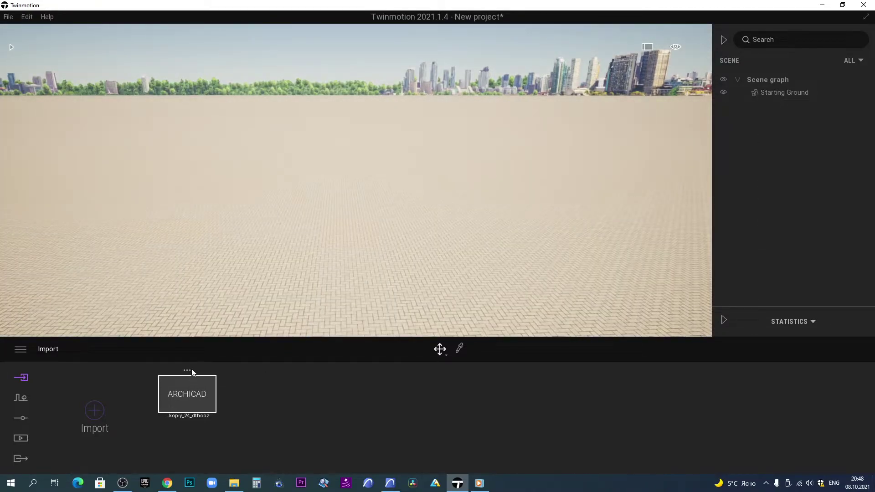
pyautogui.click(191, 369)
pyautogui.click(154, 355)
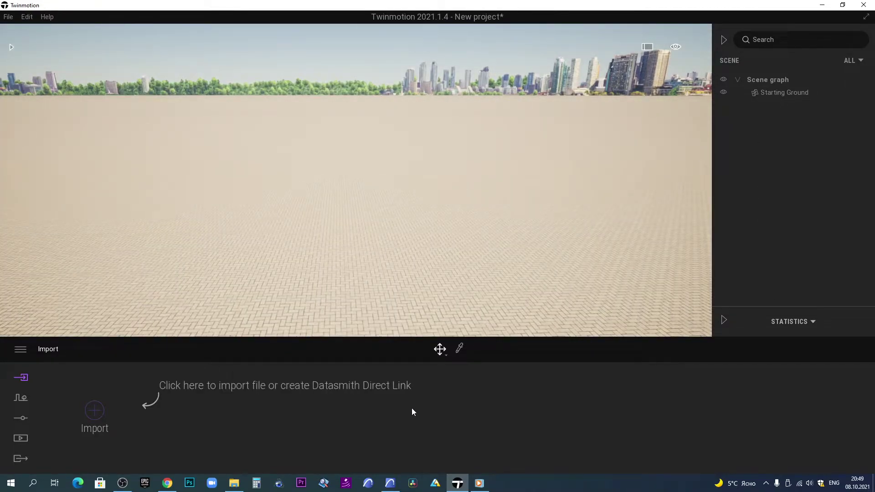
# Switch to ARCHICAD and save the model to the desktop as the Datasmith file ДОМ копия 24 dthcbz.udatasmith
pyautogui.click(390, 483)
pyautogui.click(7, 16)
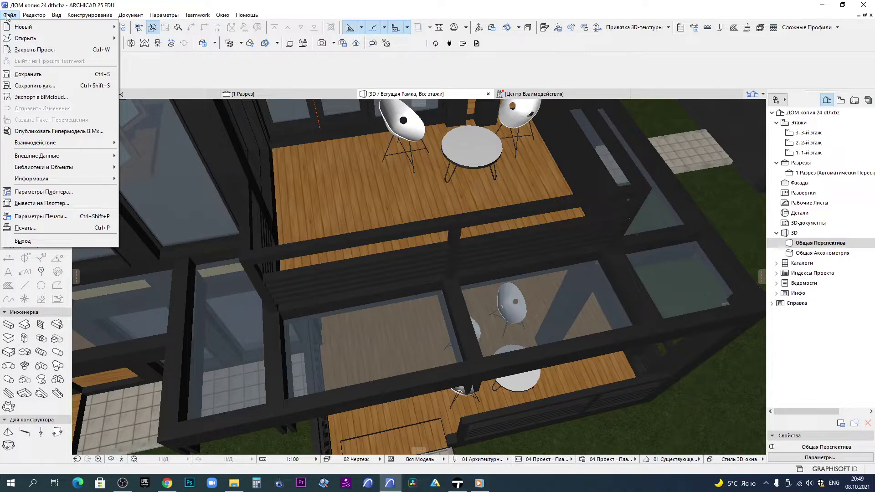
pyautogui.click(53, 87)
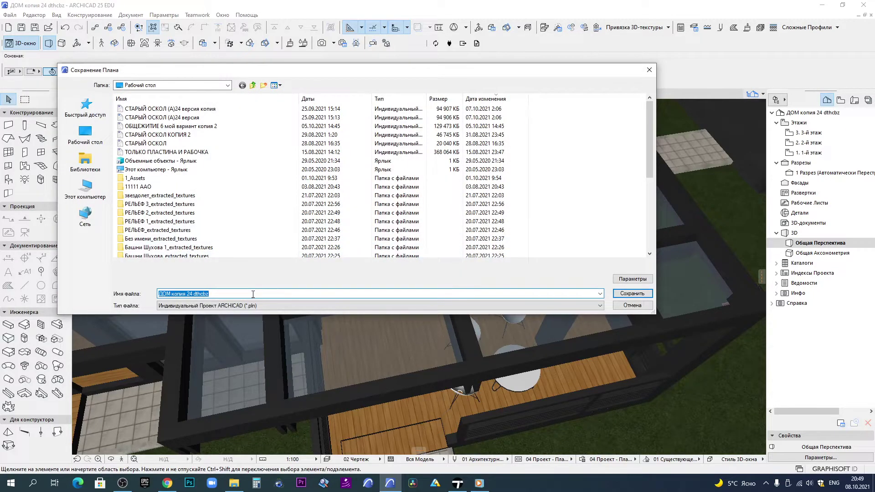
pyautogui.click(252, 305)
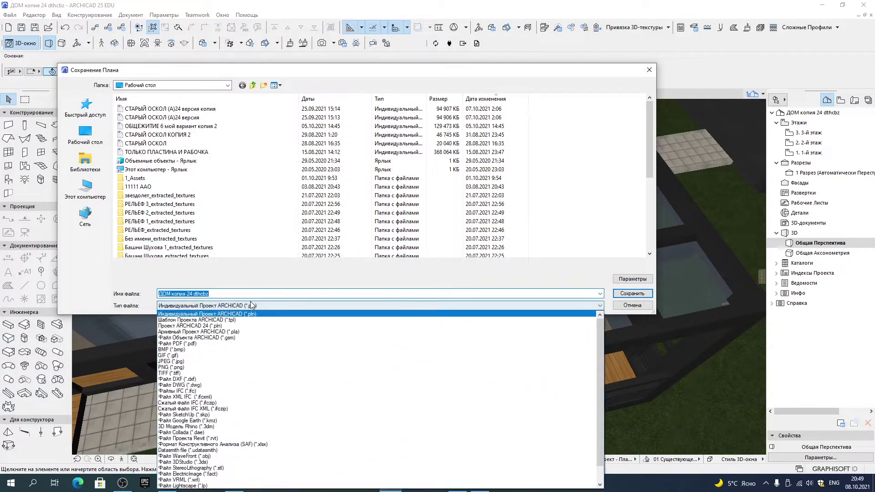
pyautogui.scroll(-1, 251, 305)
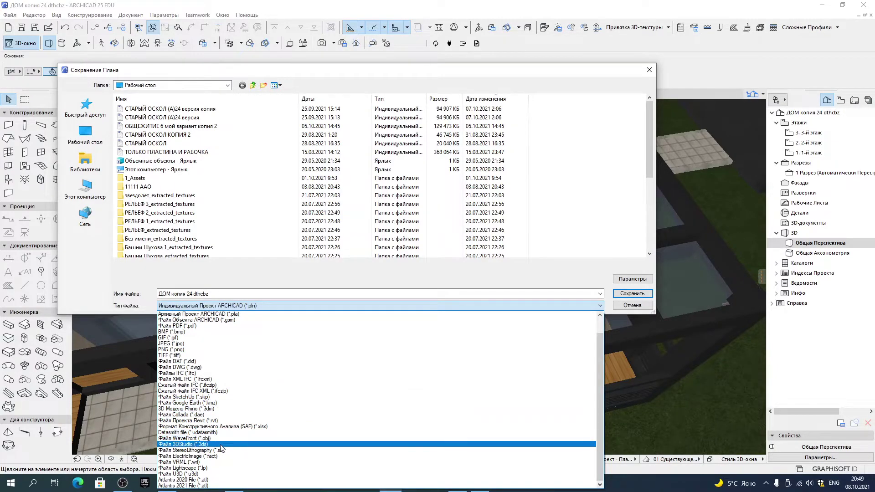
pyautogui.click(213, 432)
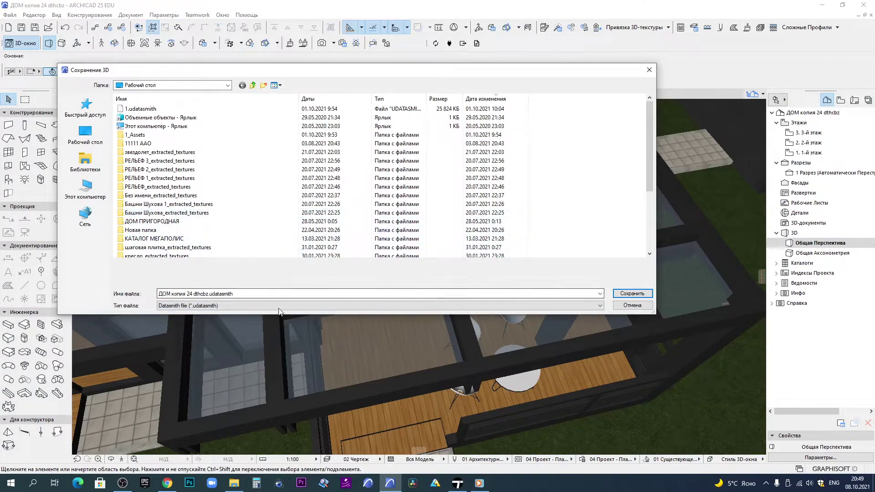
pyautogui.click(632, 293)
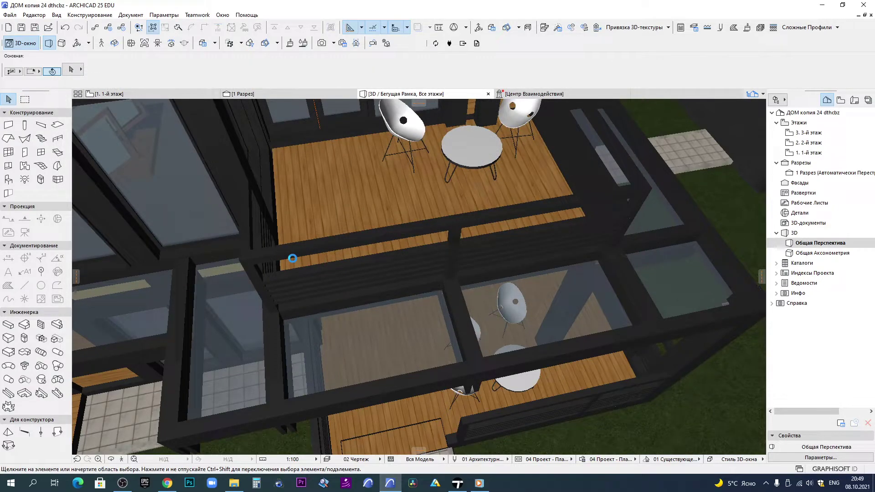
# Switch to Twinmotion, start a geometry import and review its collapse, texture, up-axis and unit conversion options
pyautogui.hotkey('alt', 'Tab')
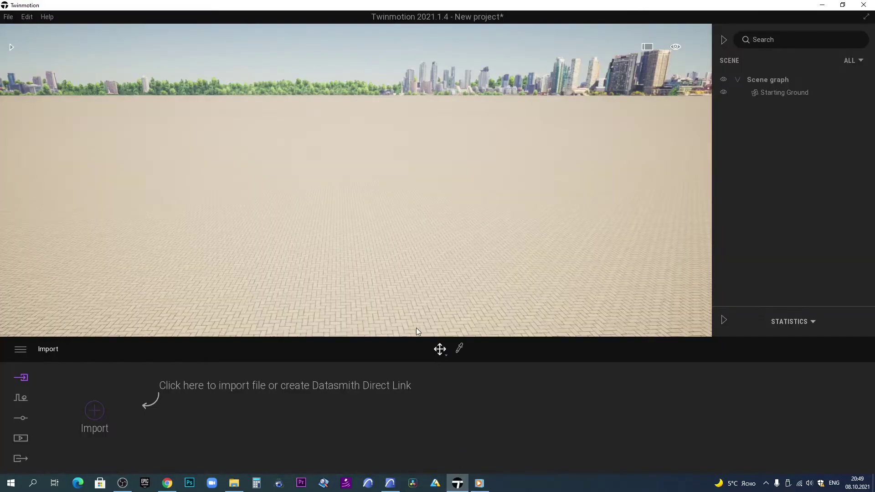
pyautogui.click(91, 415)
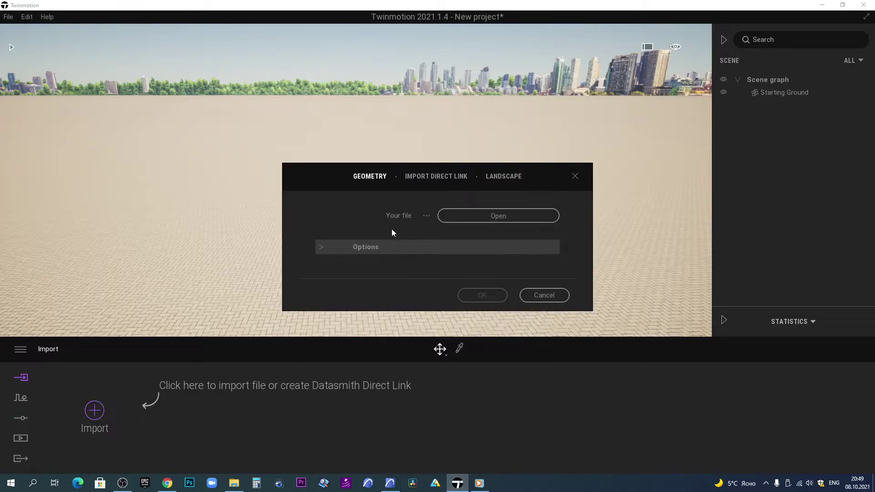
pyautogui.click(433, 178)
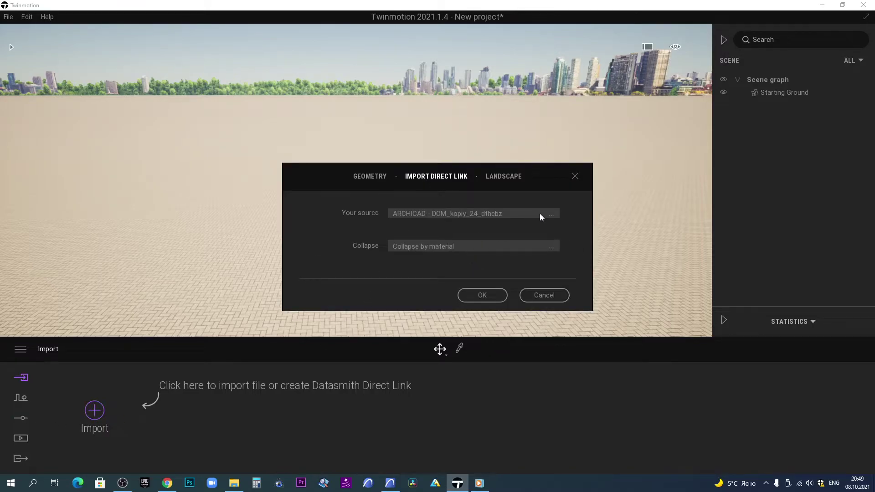
pyautogui.click(376, 177)
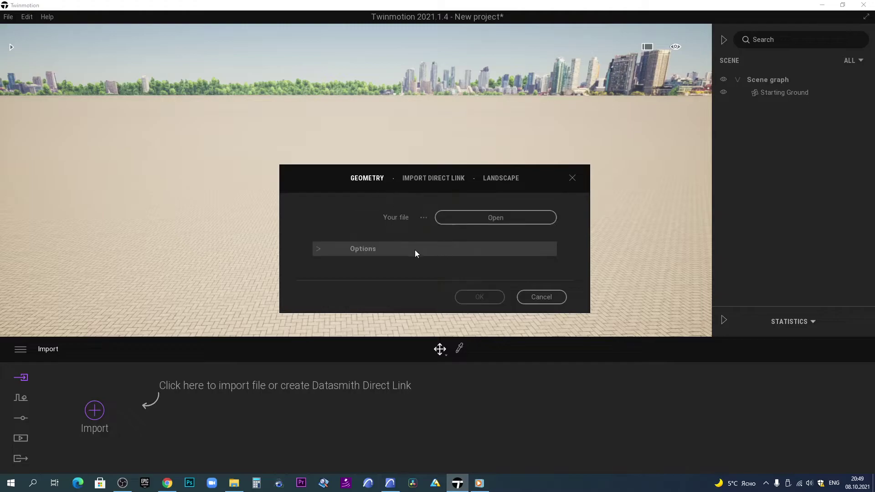
pyautogui.click(373, 251)
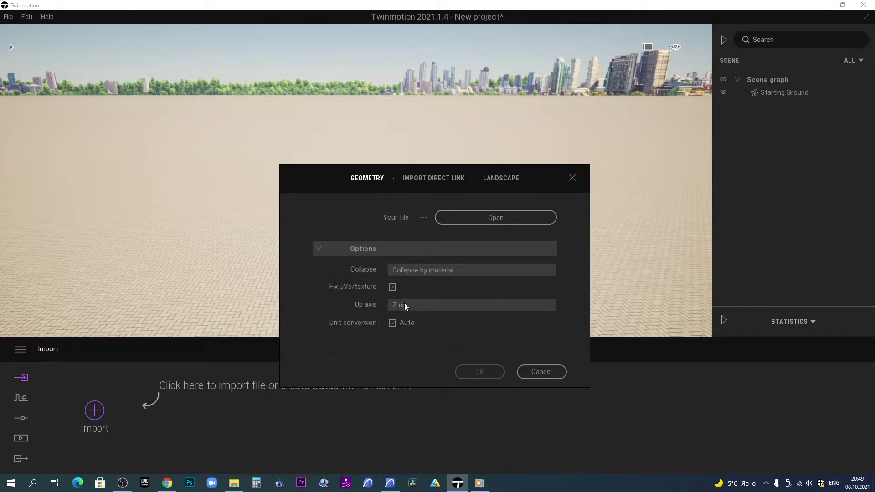
pyautogui.click(404, 305)
pyautogui.click(534, 348)
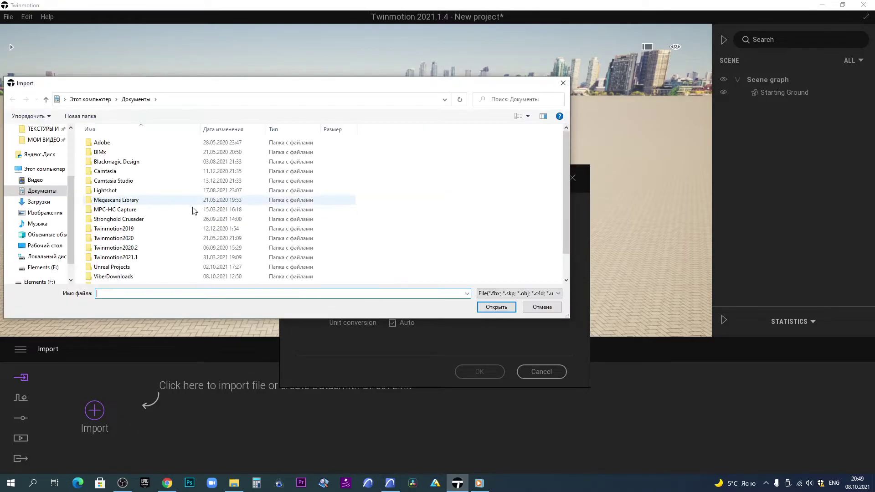
# Import ДОМ копия 24 dthcbz.udatasmith from the desktop, using the scene material for all material conflicts
pyautogui.click(46, 256)
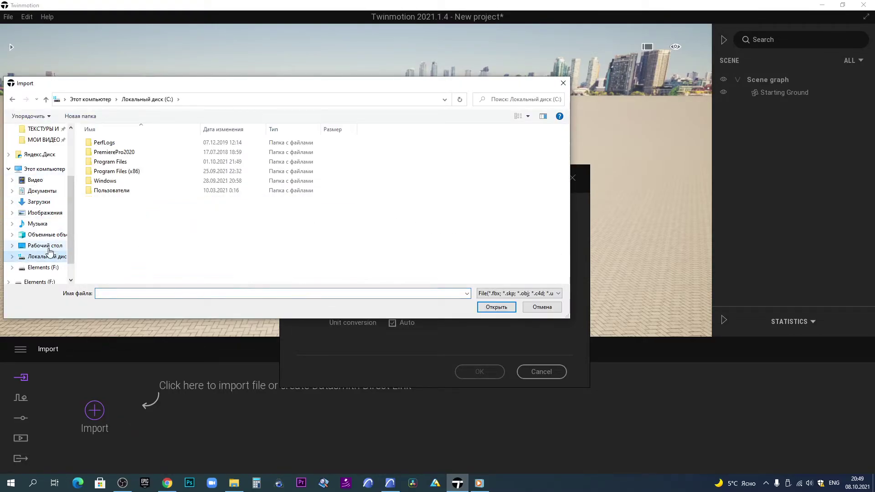
pyautogui.click(50, 247)
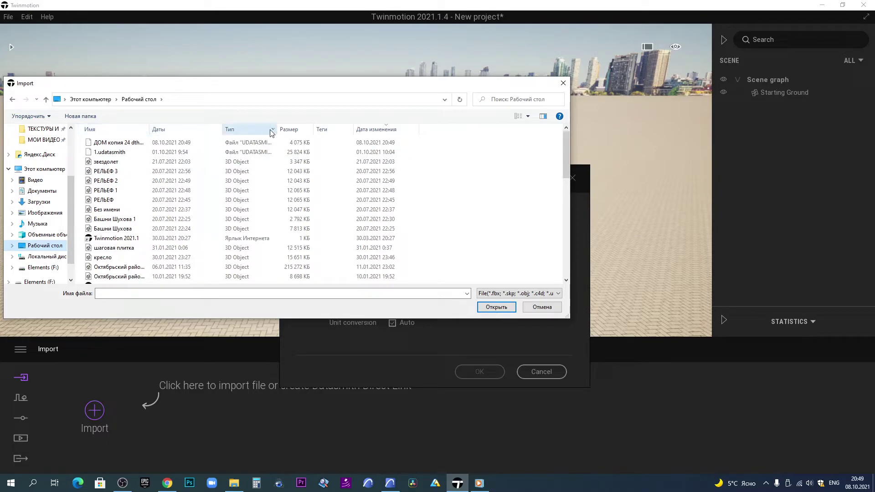
pyautogui.moveTo(288, 127); pyautogui.dragTo(341, 128)
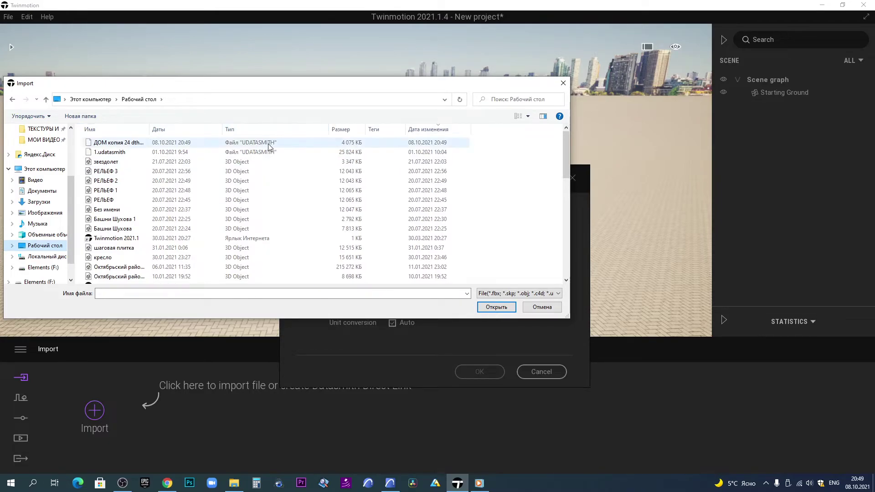
pyautogui.click(113, 145)
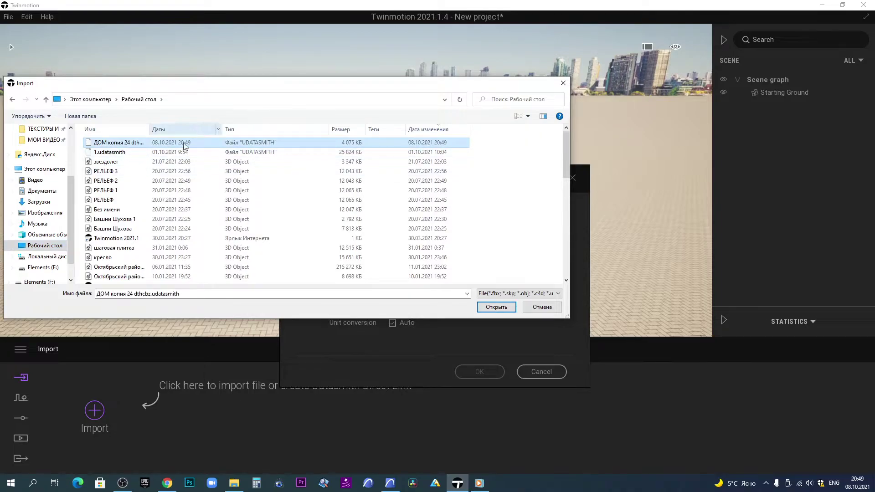
pyautogui.click(483, 306)
pyautogui.click(484, 372)
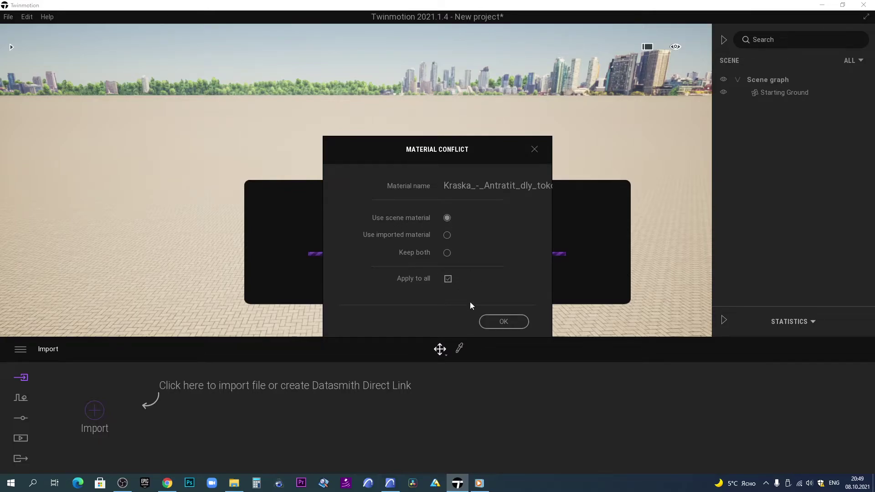
pyautogui.click(491, 321)
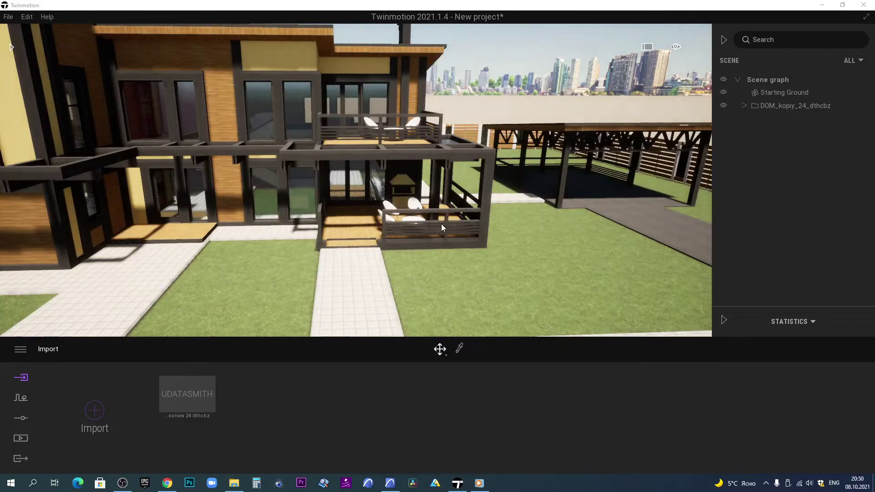
# Examine the imported house from outside and the management options available for the UDATASMITH import
pyautogui.scroll(-5, 438, 229)
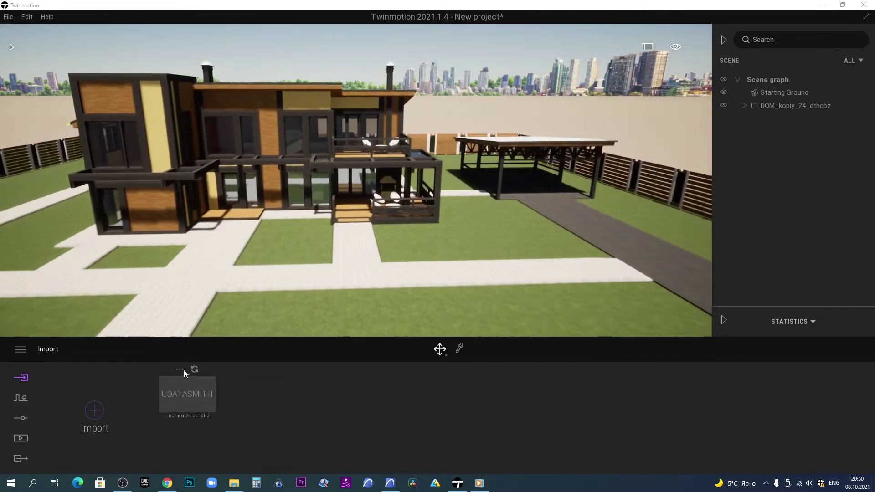
pyautogui.click(179, 369)
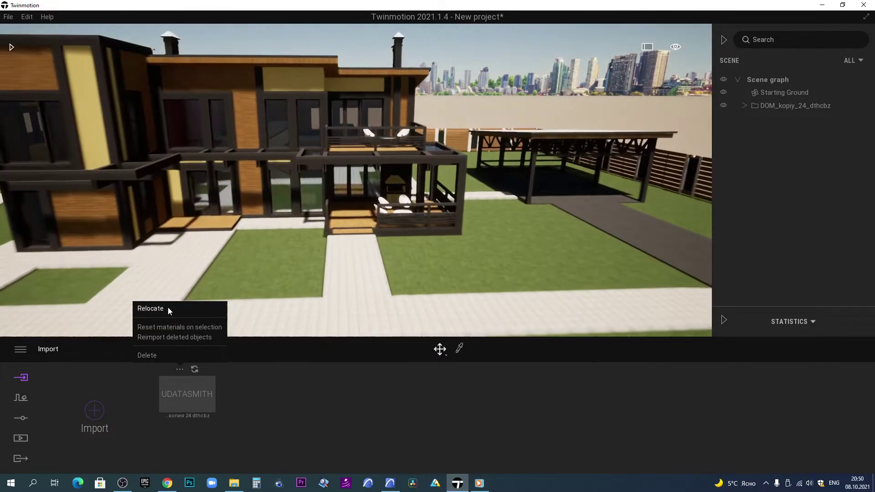
pyautogui.scroll(-3, 453, 253)
pyautogui.scroll(3, 452, 253)
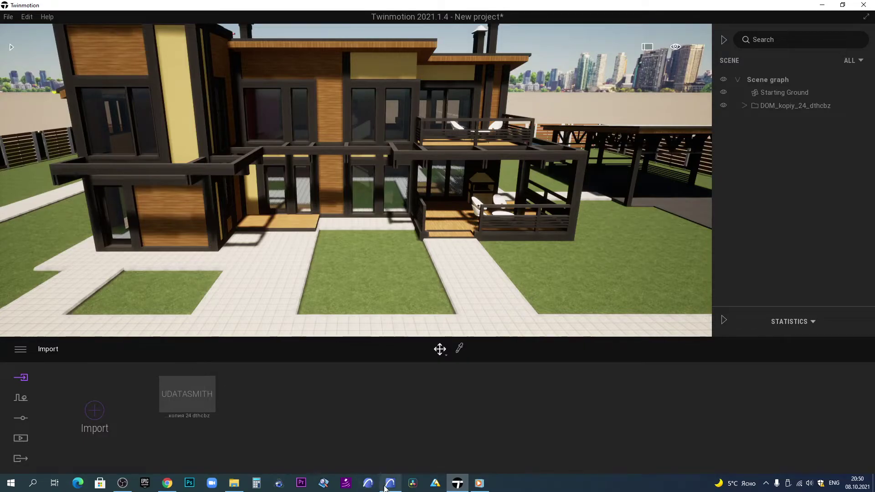
pyautogui.click(179, 370)
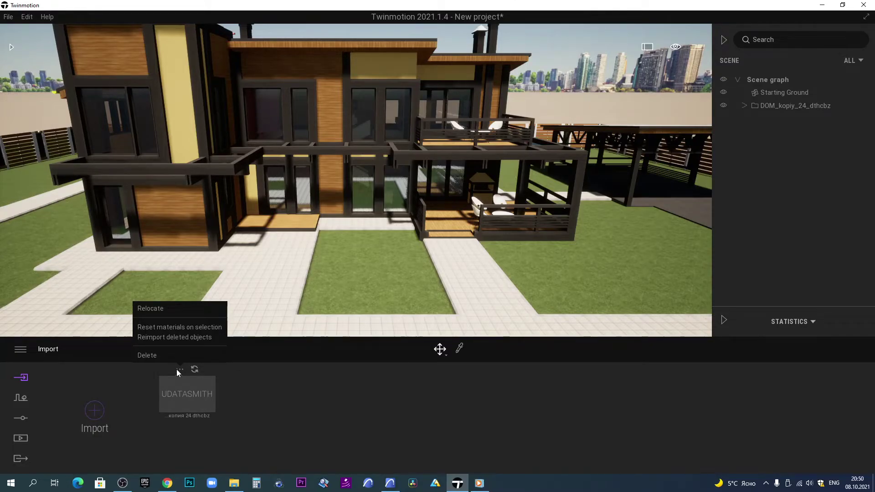
# Switch to ARCHICAD and place a copy of the white designer chair near the upper balcony's railing, away from the table
pyautogui.click(390, 483)
pyautogui.scroll(3, 416, 171)
pyautogui.click(417, 170)
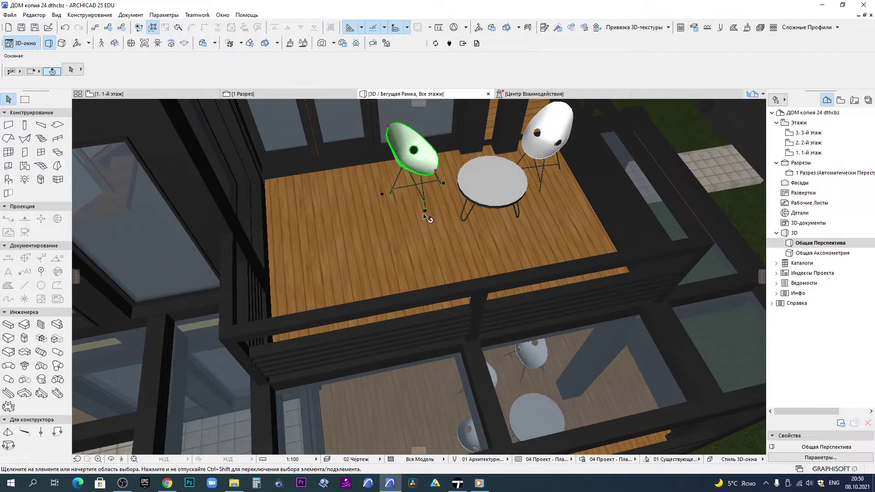
pyautogui.hotkey('ctrl', 'shift', 'd')
pyautogui.click(424, 213)
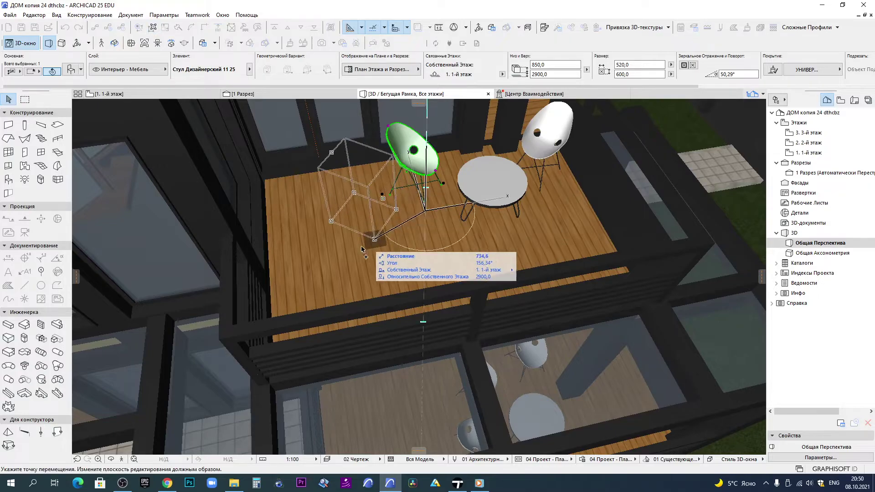
pyautogui.click(342, 273)
# Try to transfer the added chair by Direct Link synchronization and check the upper balcony in Twinmotion
pyautogui.hotkey('alt', 'Tab')
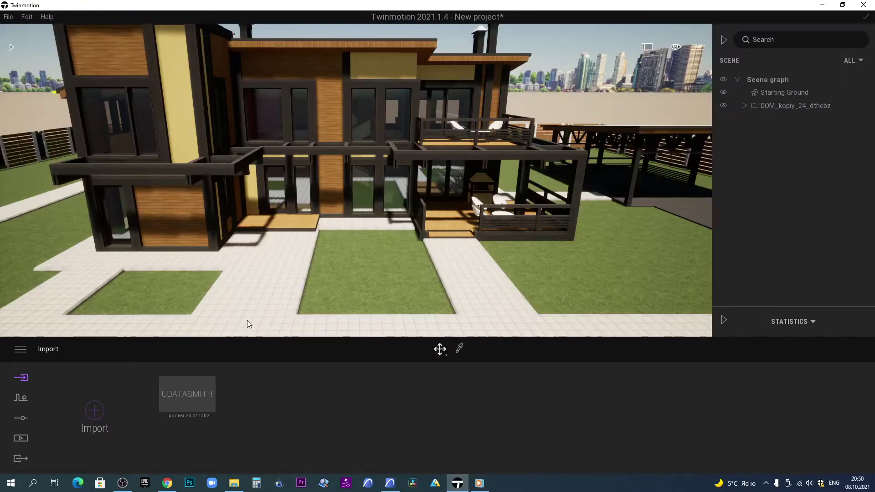
pyautogui.scroll(3, 319, 267)
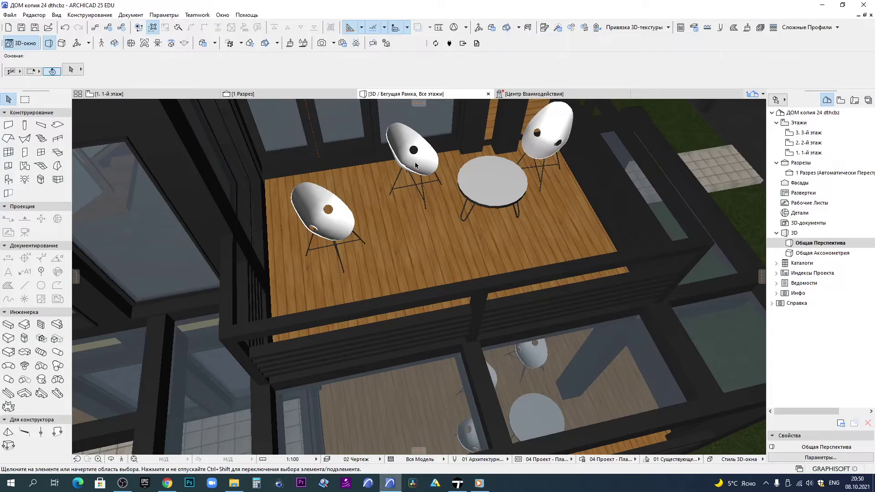
pyautogui.hotkey('alt', 'Tab')
pyautogui.click(437, 44)
pyautogui.hotkey('alt', 'Tab')
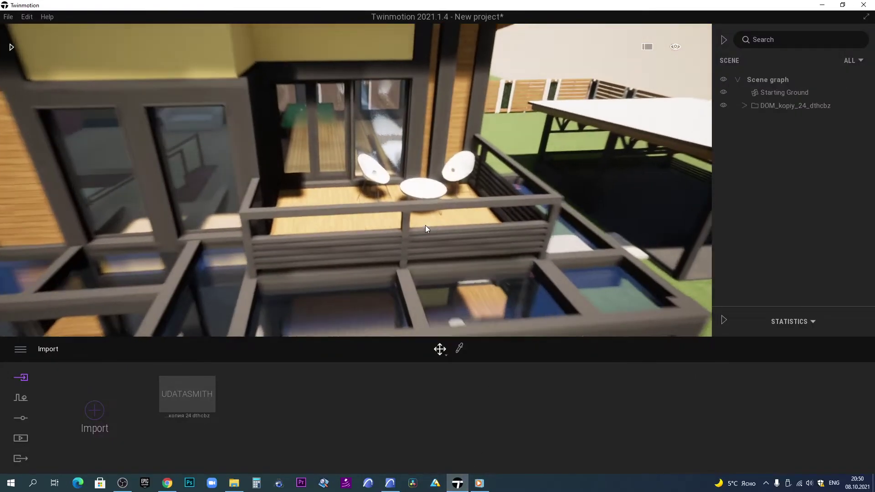
pyautogui.hotkey('alt', 'Tab')
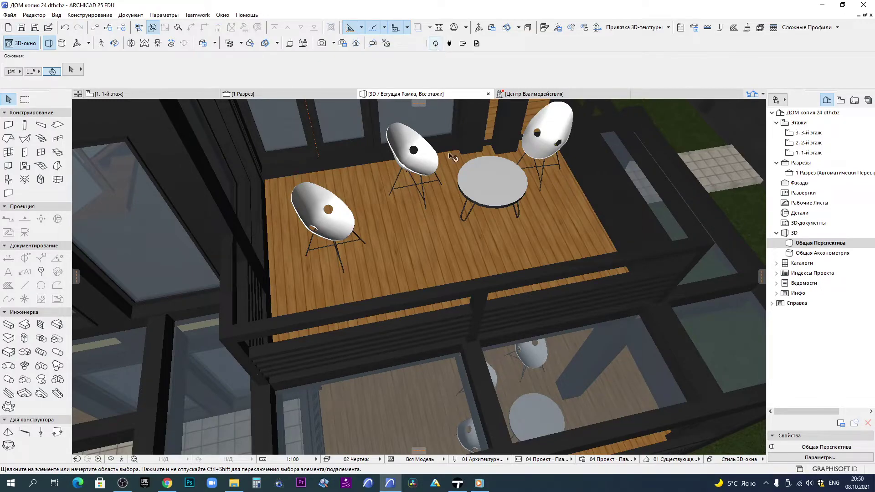
pyautogui.click(458, 483)
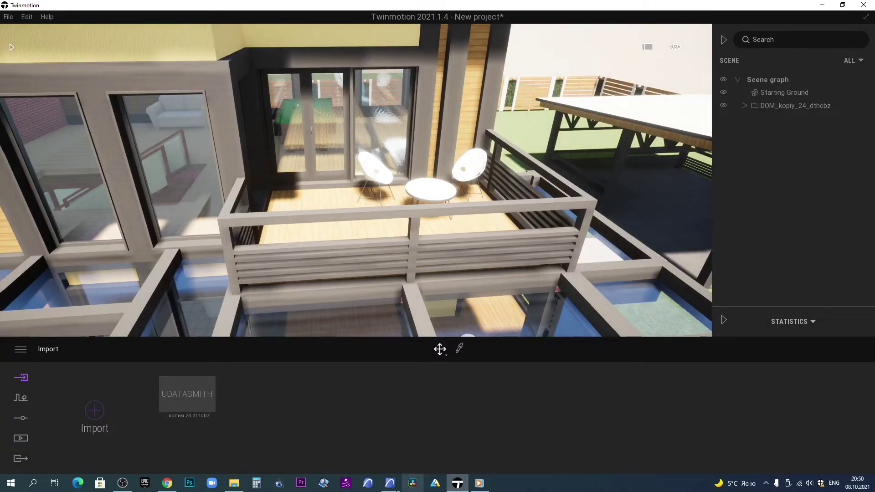
# Return to ARCHICAD and save the model as a Datasmith file again, overwriting the existing ДОМ копия 24 dthcbz file
pyautogui.click(390, 483)
pyautogui.click(10, 14)
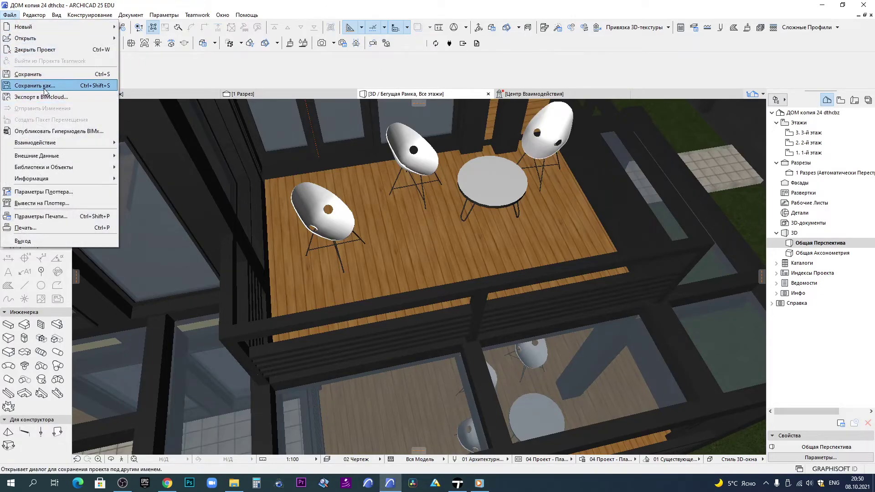
pyautogui.click(33, 86)
pyautogui.click(632, 294)
pyautogui.click(450, 242)
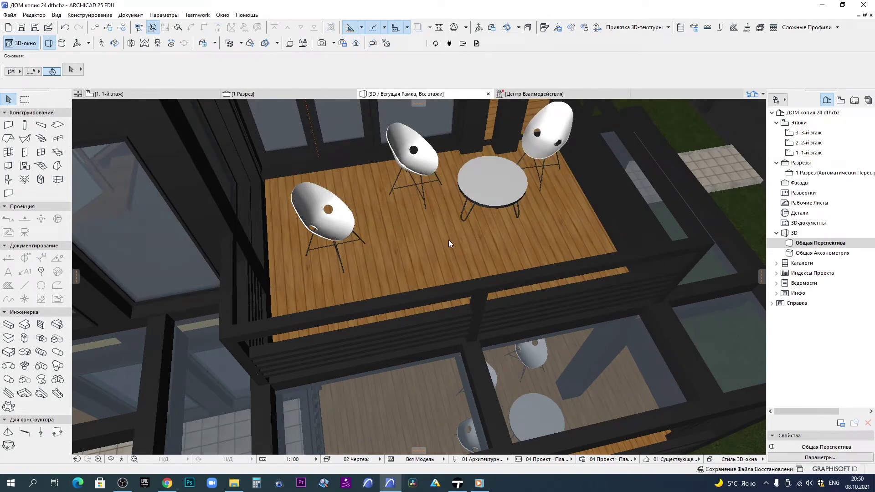
# Switch to Twinmotion, refresh the UDATASMITH import and inspect the updated balcony and the whole house
pyautogui.click(458, 483)
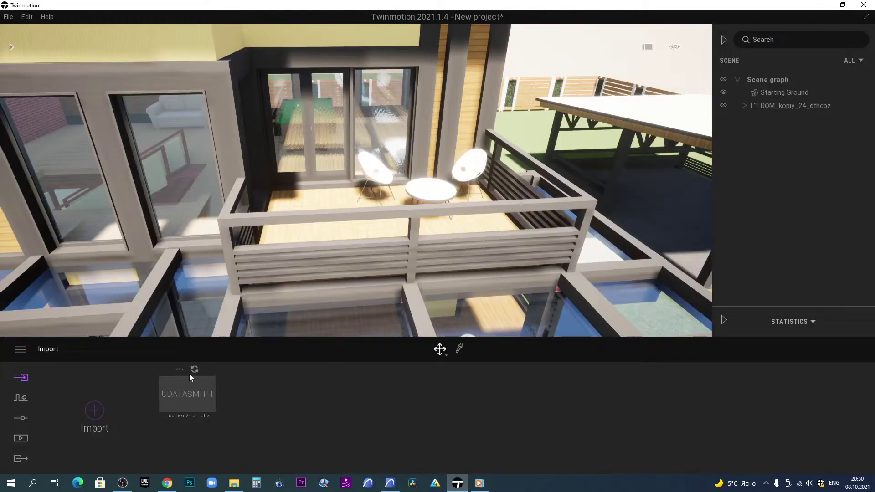
pyautogui.click(195, 370)
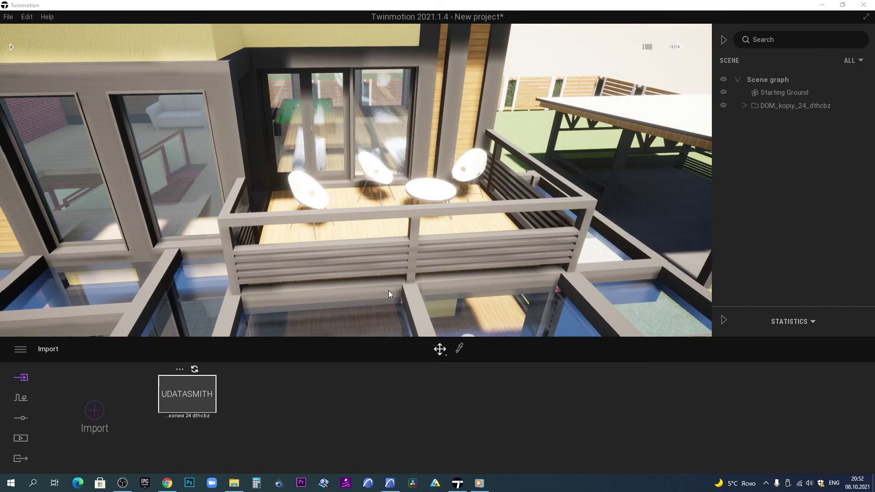
pyautogui.scroll(-5, 395, 224)
pyautogui.scroll(-8, 396, 223)
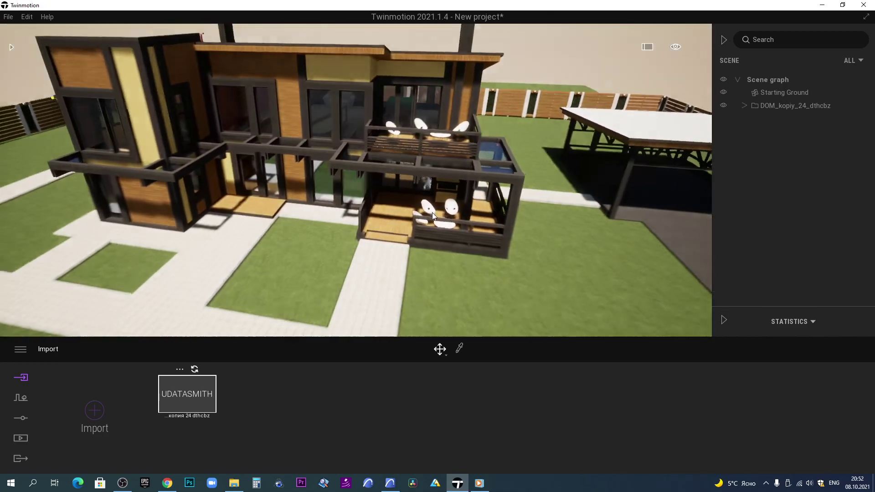
pyautogui.moveTo(432, 213); pyautogui.dragTo(230, 166)
pyautogui.scroll(-5, 356, 195)
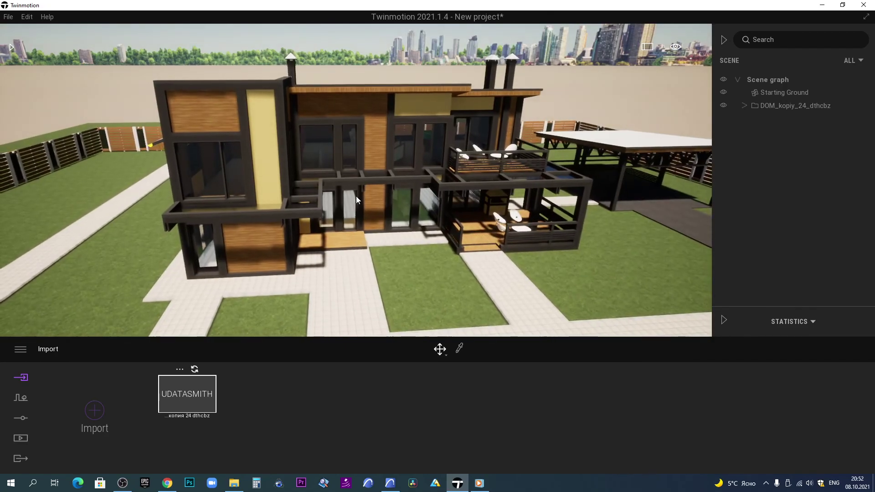